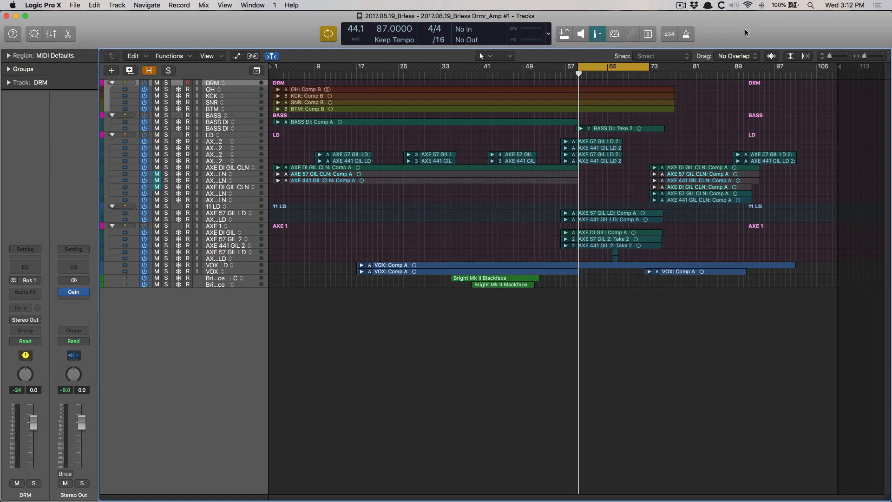
# - Switch on Mono in the Gain plug-in on the Stereo Out channel and return to the full arrangement view
pyautogui.press('x')
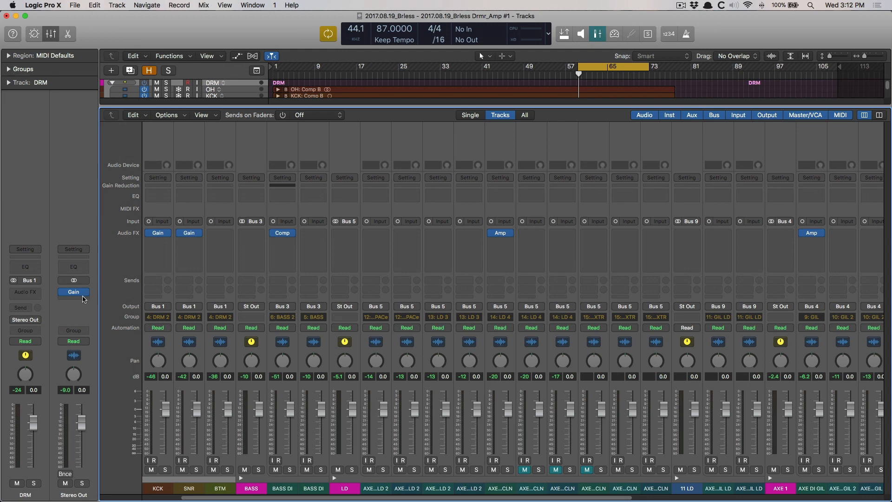
pyautogui.moveTo(75, 296)
pyautogui.click(74, 293)
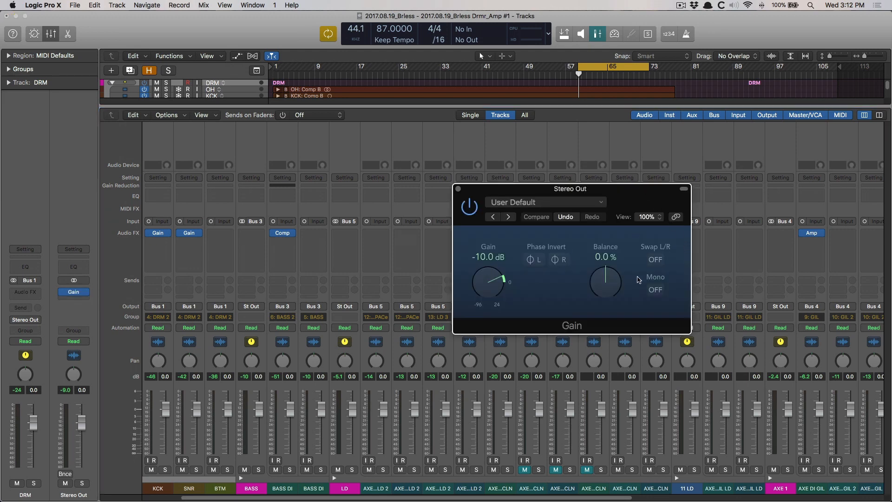
pyautogui.click(654, 289)
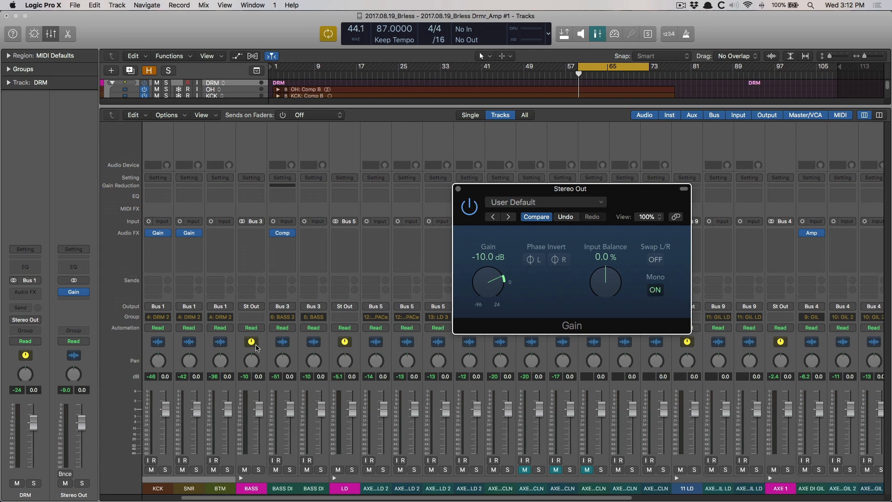
pyautogui.click(457, 189)
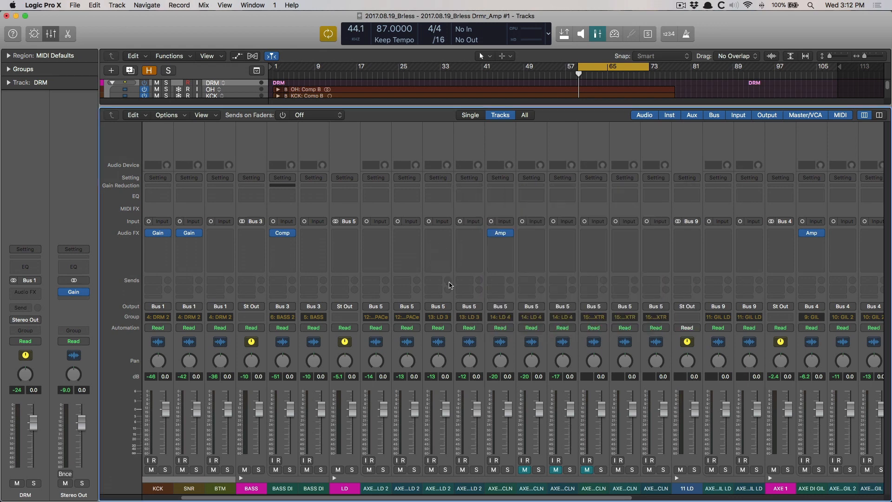
pyautogui.press('x')
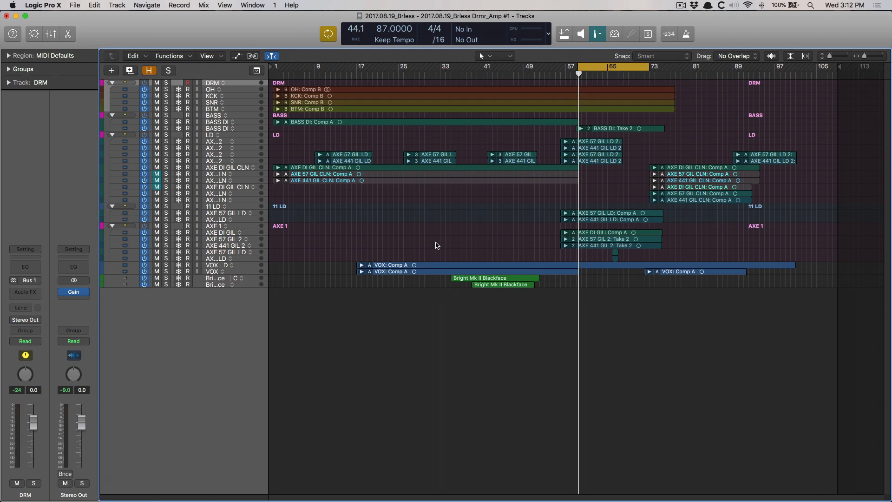
# - Solo the DRM bus during playback and shorten the cycle range to start at about bar 64
pyautogui.press('space')
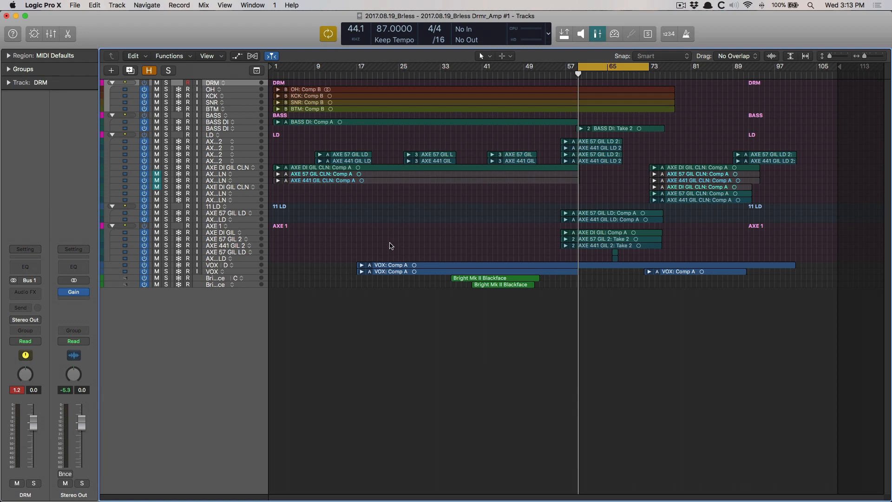
pyautogui.press('x')
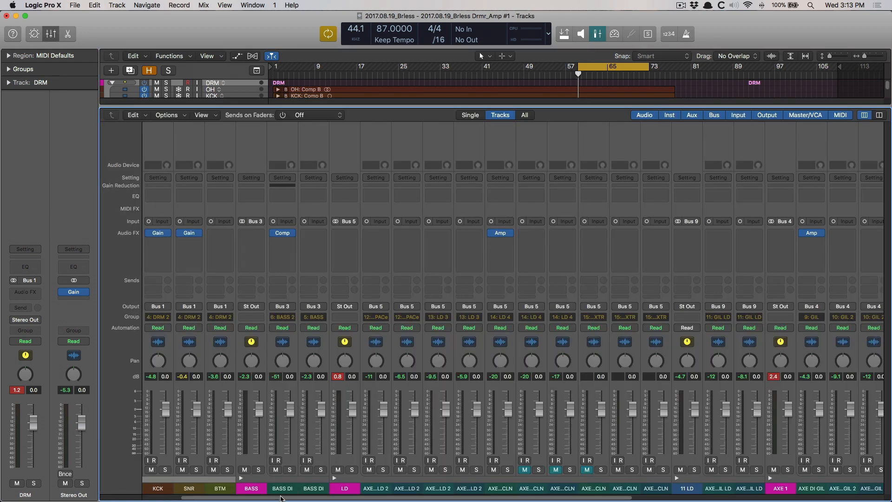
pyautogui.moveTo(281, 496); pyautogui.dragTo(120, 486)
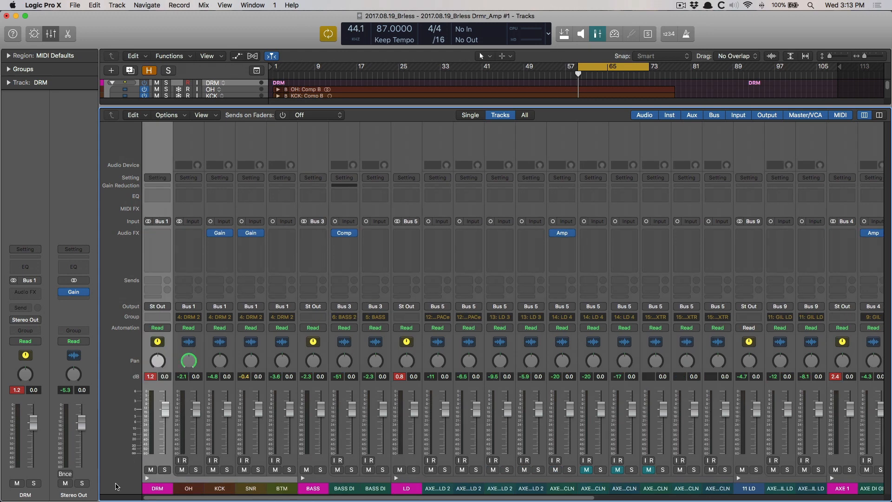
pyautogui.click(164, 469)
pyautogui.press('space')
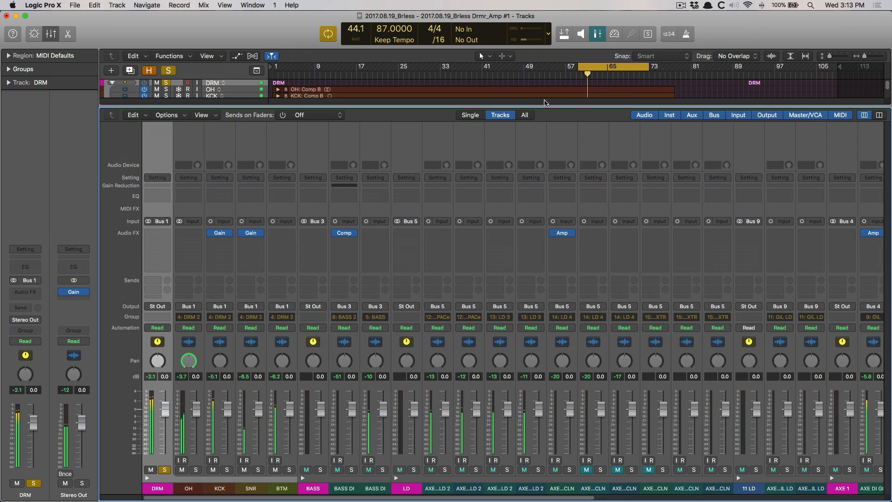
pyautogui.moveTo(578, 66); pyautogui.dragTo(597, 66)
pyautogui.moveTo(602, 68); pyautogui.dragTo(601, 67)
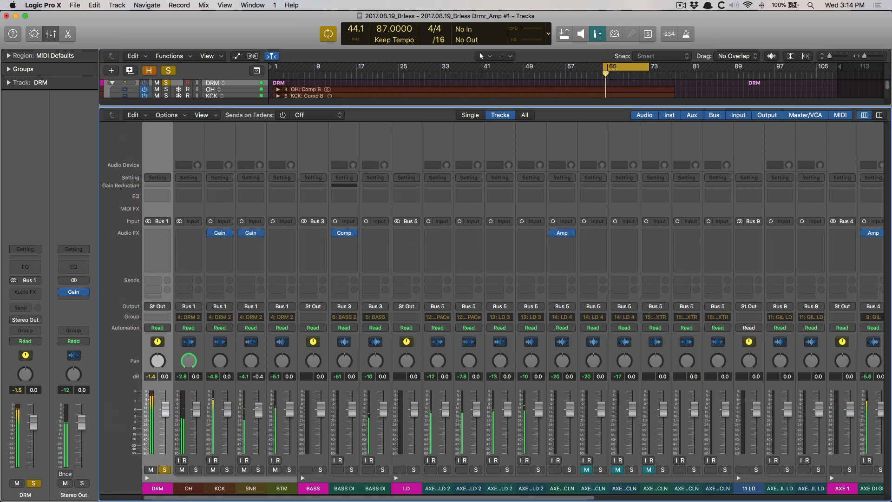
# - Reset the SNR fader to 0.0 dB and lower the BTM and OH faders to -5.0 dB each
pyautogui.keyDown('alt'); pyautogui.click(258, 409); pyautogui.keyUp('alt')
pyautogui.moveTo(290, 405); pyautogui.dragTo(290, 419)
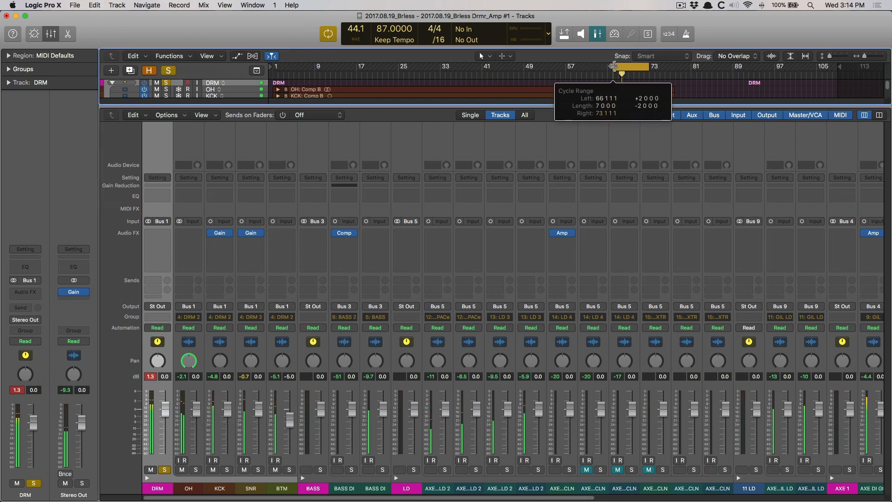
pyautogui.moveTo(195, 405); pyautogui.dragTo(195, 416)
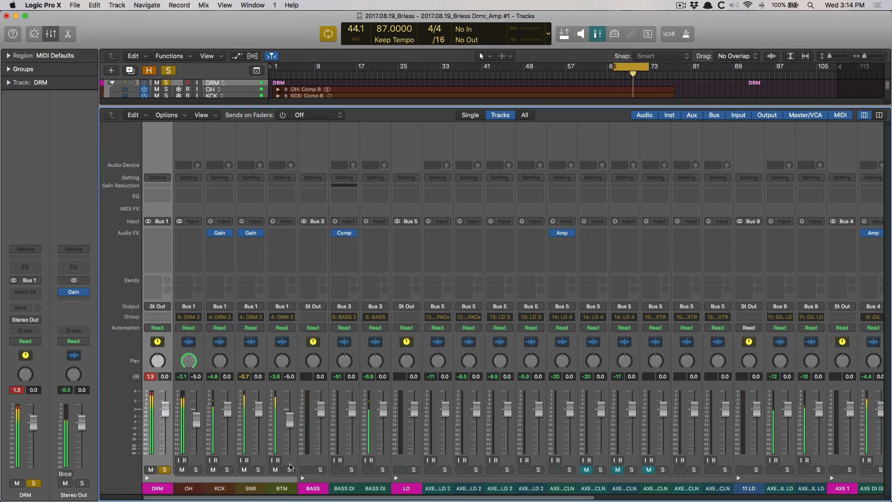
# - Add the BASS bus to the solo and lower its second BASS DI channel to -5.1 dB
pyautogui.click(320, 469)
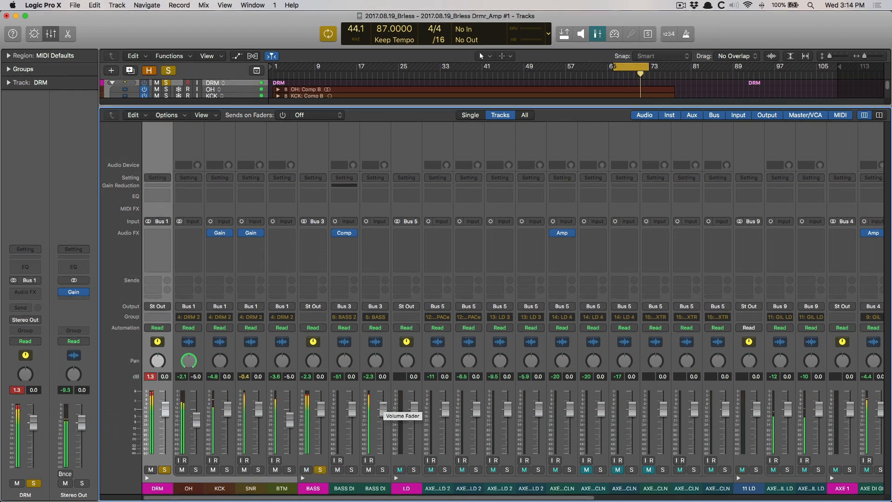
pyautogui.moveTo(380, 409); pyautogui.dragTo(380, 419)
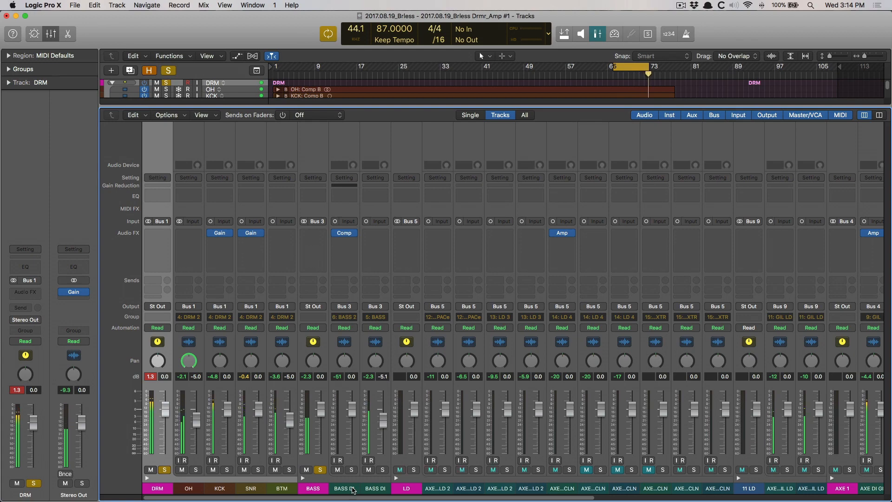
# - Add the AXE 1 bus to the solo and lower AXE DI GIL and both AXE GIL 2 channels together to -5.9 dB
pyautogui.moveTo(364, 499); pyautogui.dragTo(566, 500)
pyautogui.click(519, 470)
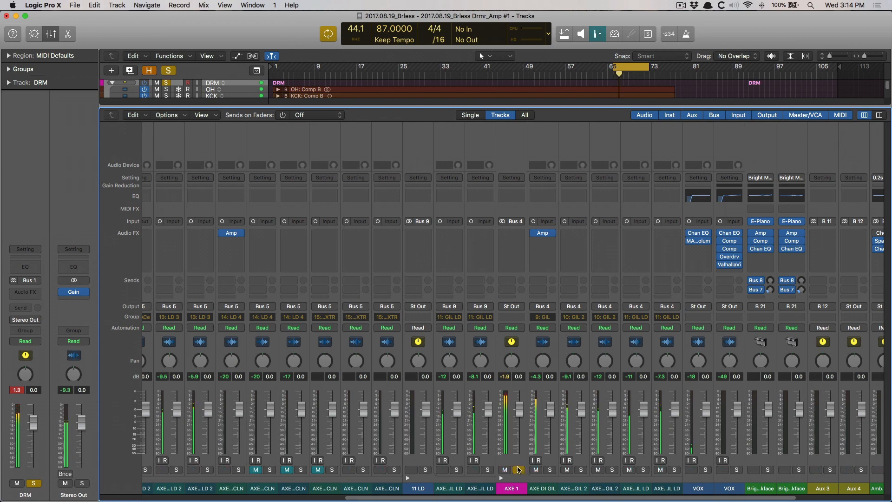
pyautogui.click(542, 488)
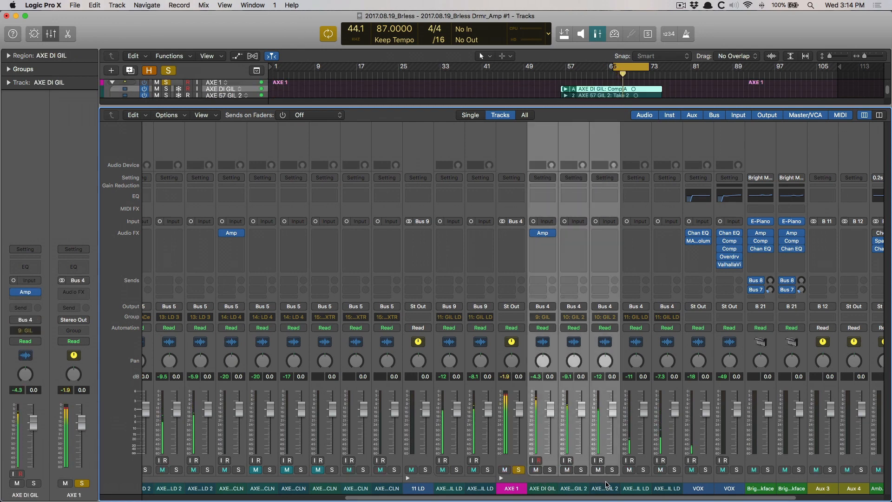
pyautogui.keyDown('shift'); pyautogui.click(604, 488); pyautogui.keyUp('shift')
pyautogui.moveTo(576, 406); pyautogui.dragTo(581, 422)
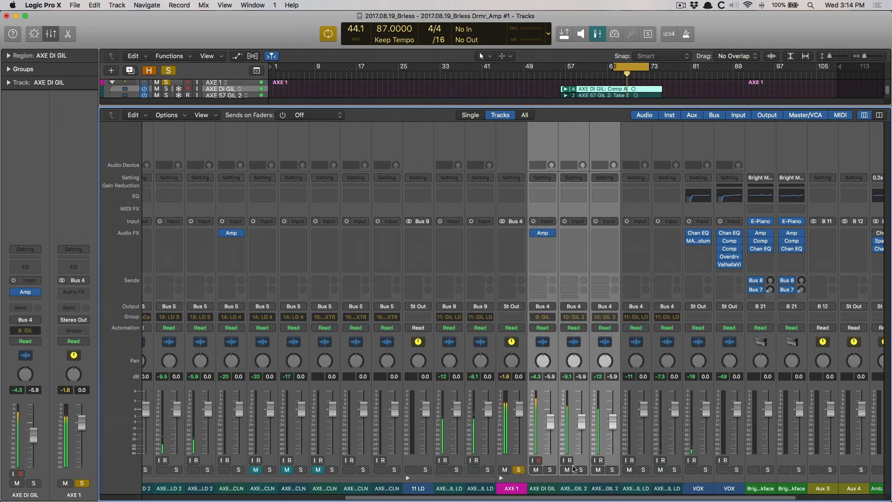
# - Pan AXE DI GIL to -64 and both AXE GIL 2 channels to +63, and set the AXE DI GIL fader to -7.0 dB
pyautogui.click(556, 489)
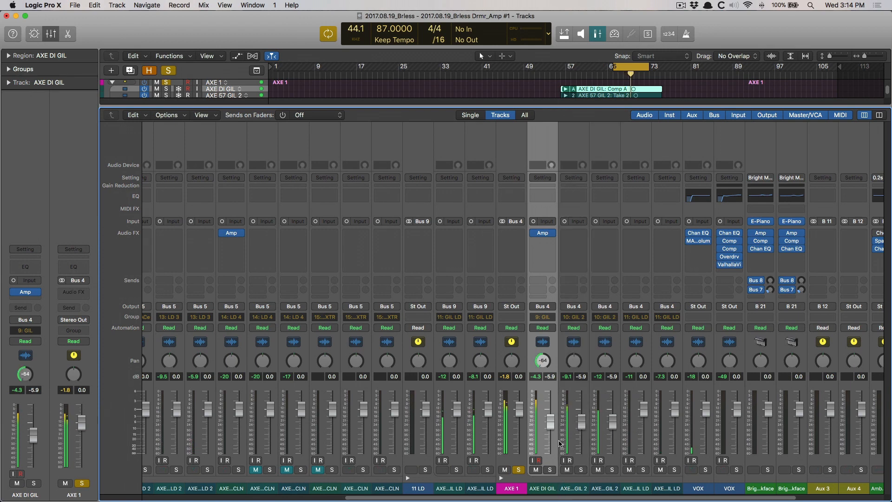
pyautogui.moveTo(576, 367); pyautogui.dragTo(610, 341)
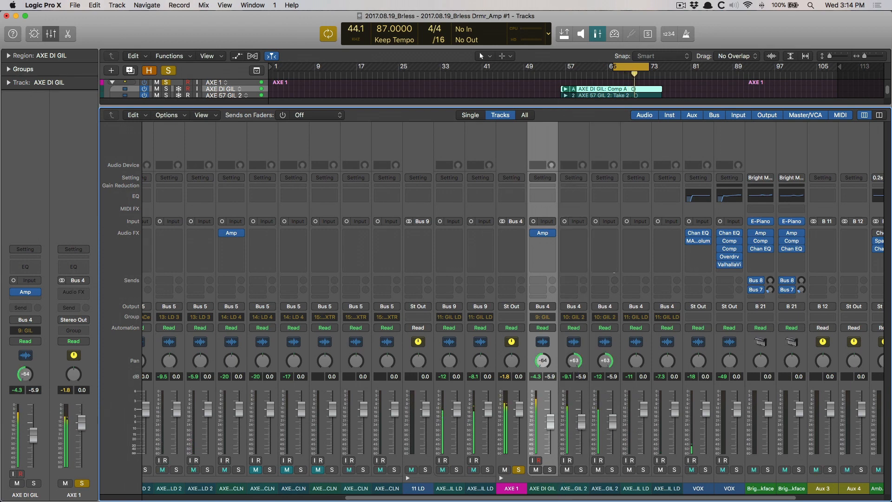
pyautogui.moveTo(550, 422); pyautogui.dragTo(550, 422)
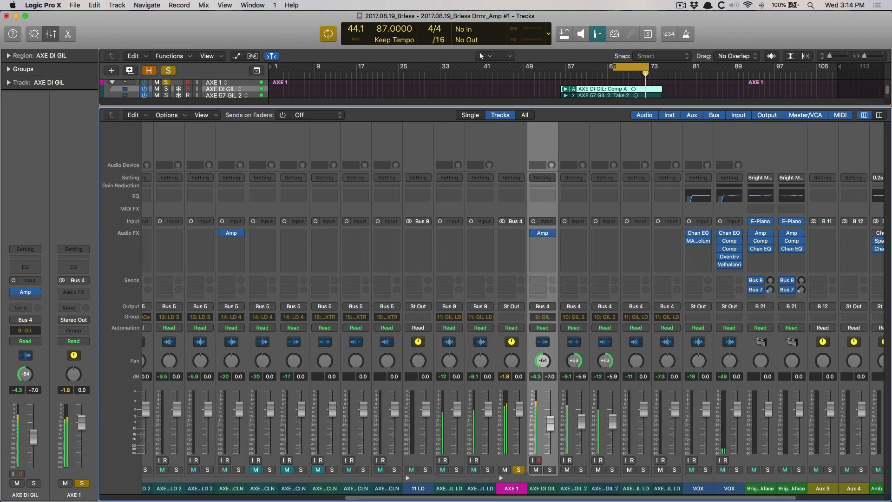
# - Lower the two GIL LD channels routed to Bus 4 together to -8.0 dB
pyautogui.keyDown('shift'); pyautogui.click(602, 487); pyautogui.keyUp('shift')
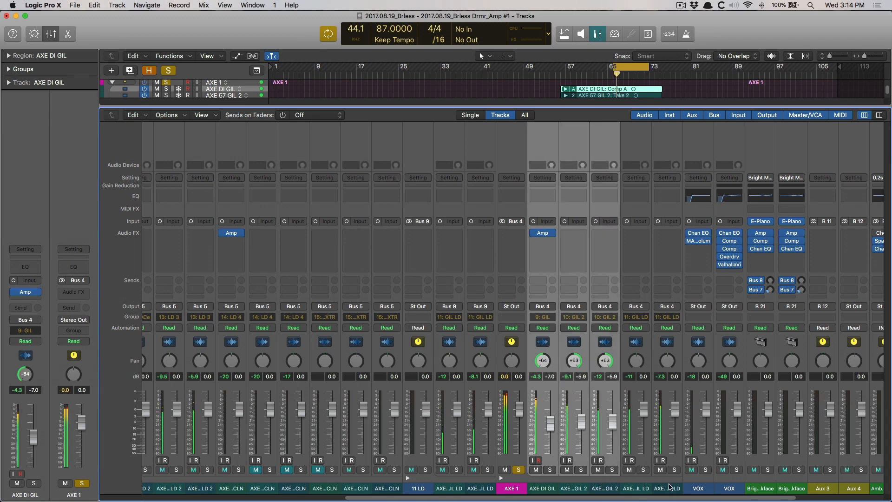
pyautogui.click(642, 488)
pyautogui.moveTo(644, 407); pyautogui.dragTo(643, 423)
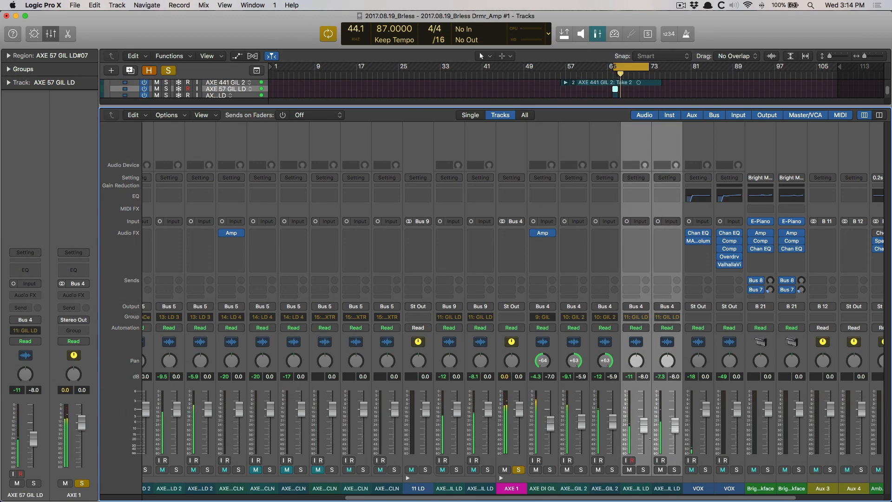
# - Trim both AXE GIL 2 channels to -6.4 dB and set AXE DI GIL to -7.0 dB
pyautogui.click(605, 490)
pyautogui.keyDown('shift'); pyautogui.click(551, 484); pyautogui.keyUp('shift')
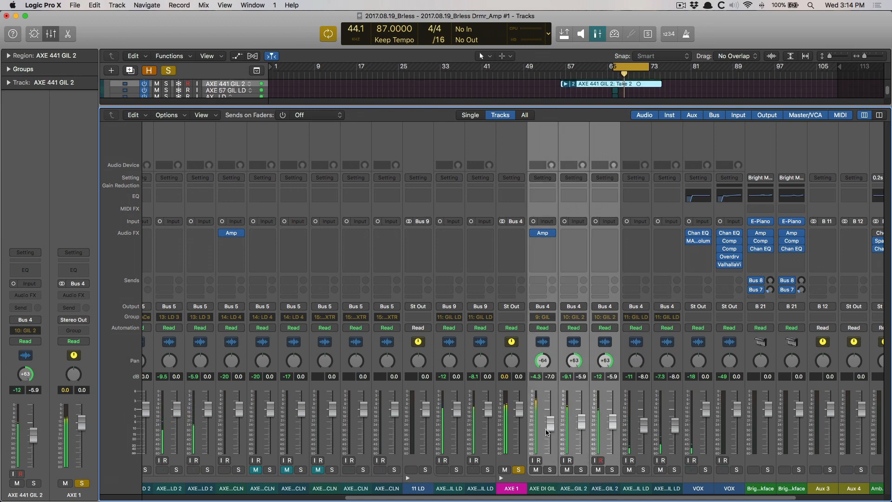
pyautogui.moveTo(550, 426); pyautogui.dragTo(550, 426)
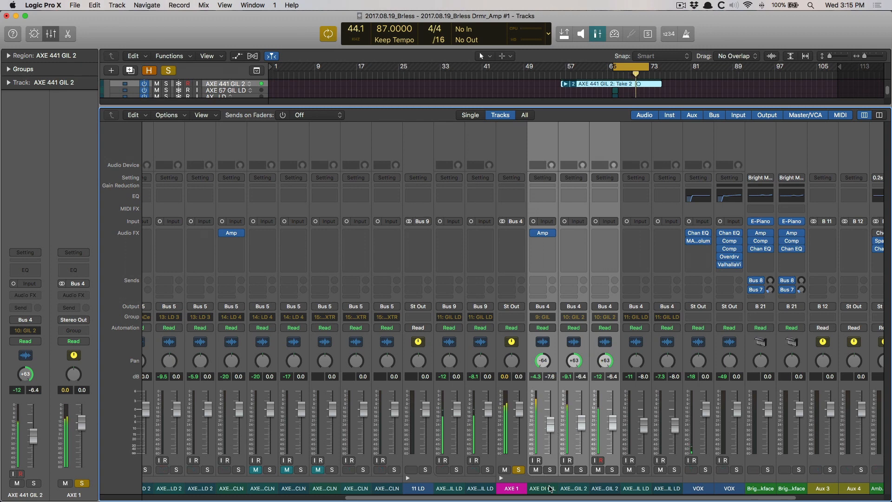
pyautogui.click(548, 416)
pyautogui.moveTo(550, 424); pyautogui.dragTo(550, 422)
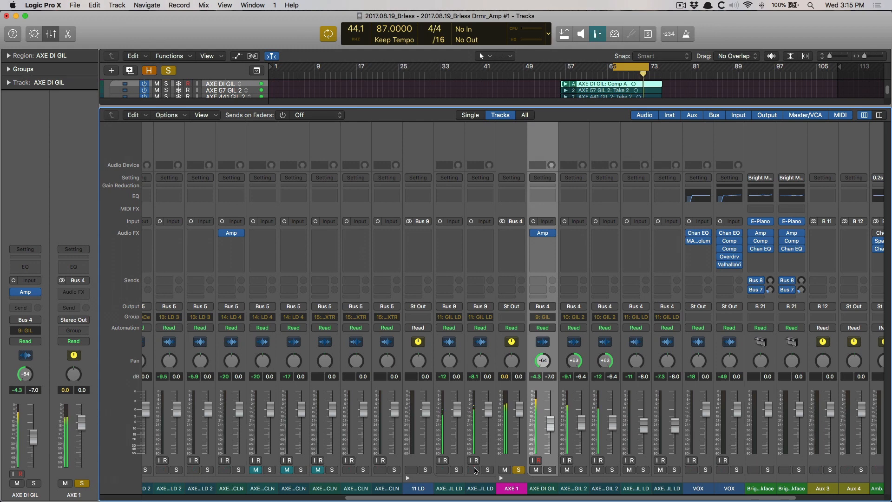
# - Add the 11 LD bus to the solo and select its two GIL LD channels
pyautogui.click(425, 469)
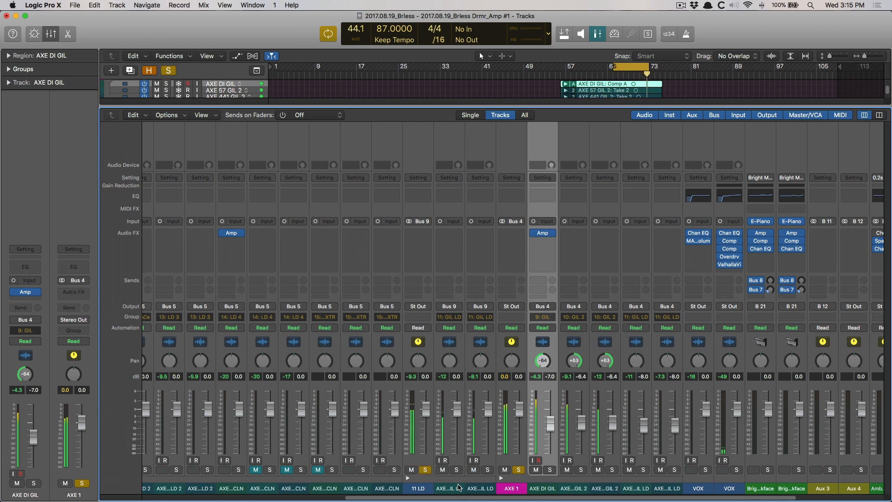
pyautogui.click(457, 487)
pyautogui.keyDown('shift'); pyautogui.click(476, 487); pyautogui.keyUp('shift')
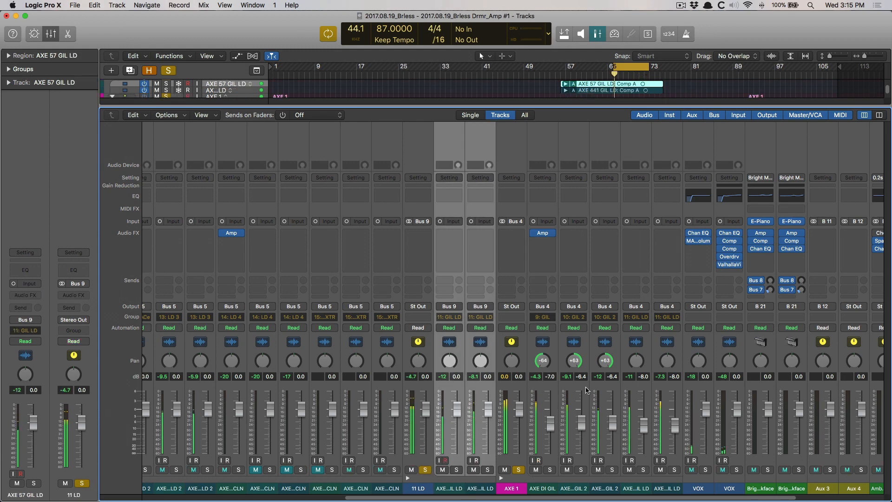
# - Pan the AXE 1 bus's two GIL LD channels to -64 and +63, and lower the second one to -11.0 dB
pyautogui.moveTo(637, 368); pyautogui.dragTo(638, 398)
pyautogui.moveTo(667, 363); pyautogui.dragTo(687, 269)
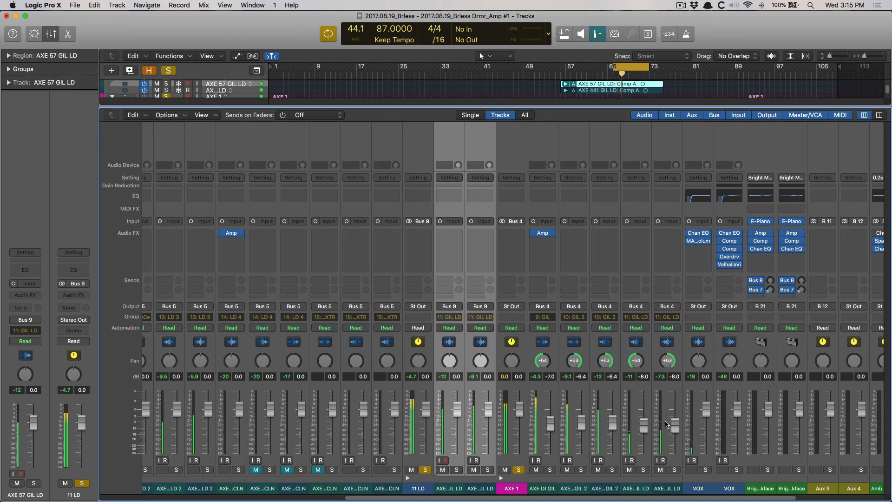
pyautogui.moveTo(674, 424); pyautogui.dragTo(675, 429)
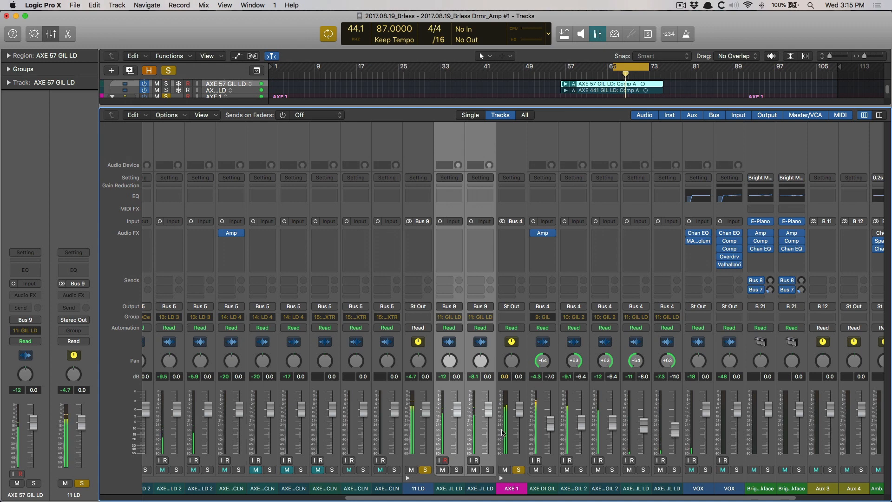
# - Set both GIL LD channels on Bus 9 to -5.3 dB and the Bus 4 GIL LD pair to -8.8 and -11.8 dB
pyautogui.moveTo(458, 413); pyautogui.dragTo(459, 425)
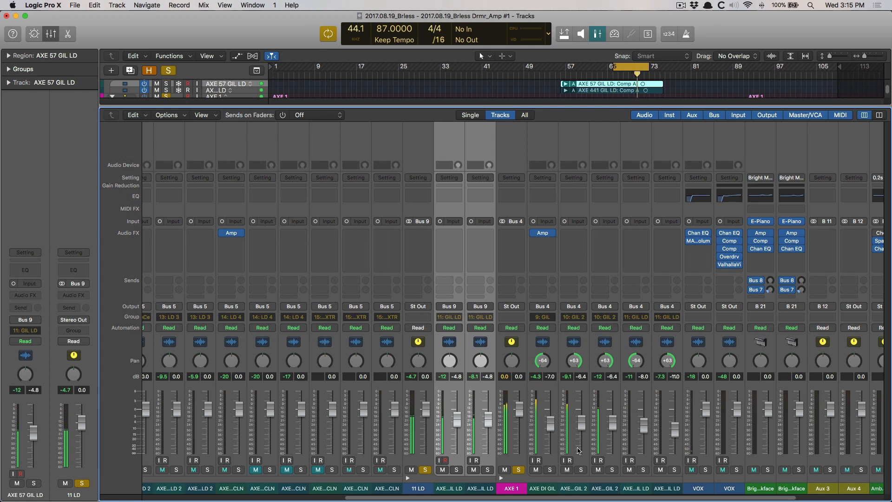
pyautogui.click(641, 489)
pyautogui.moveTo(641, 424); pyautogui.dragTo(641, 425)
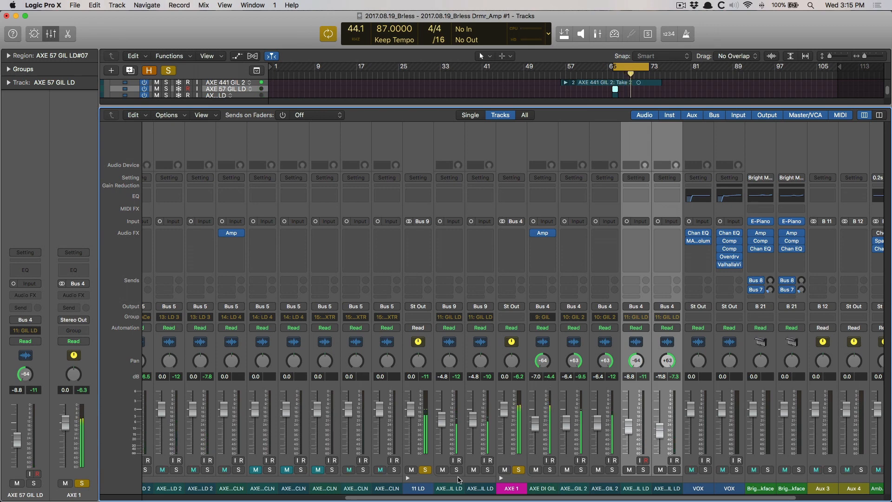
pyautogui.click(449, 490)
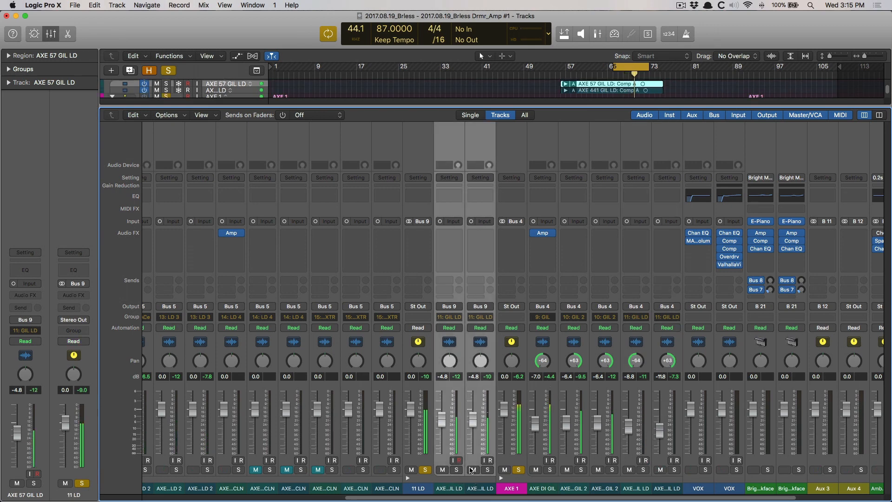
pyautogui.moveTo(450, 422); pyautogui.dragTo(450, 424)
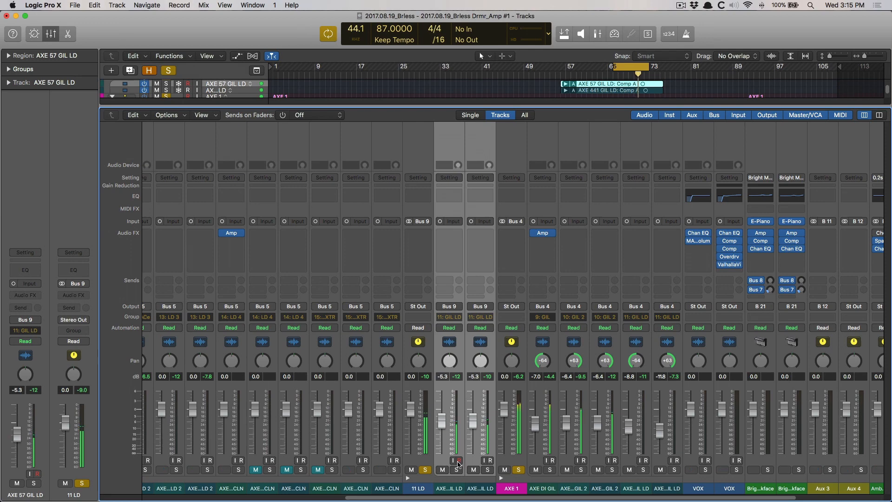
# - Go back to the drum channels, solo only the DRM bus and stop playback
pyautogui.moveTo(467, 497); pyautogui.dragTo(200, 499)
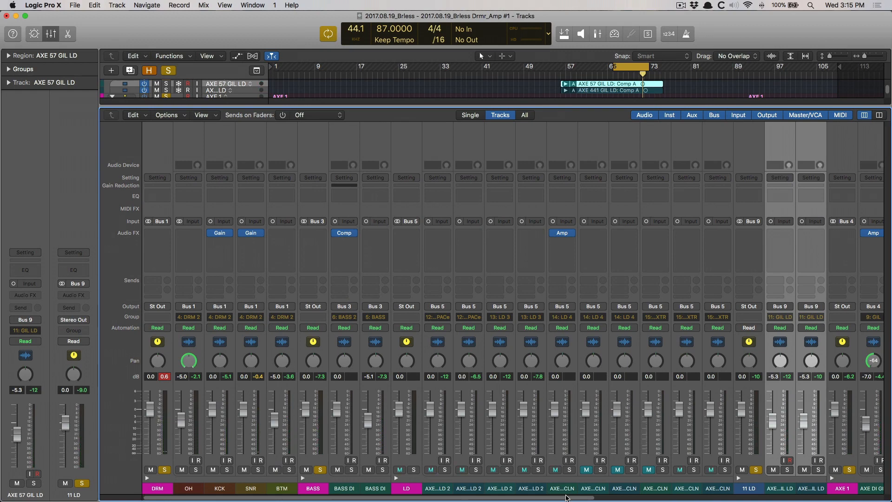
pyautogui.moveTo(565, 496); pyautogui.dragTo(466, 484)
pyautogui.keyDown('alt'); pyautogui.click(164, 470); pyautogui.keyUp('alt')
pyautogui.press('space')
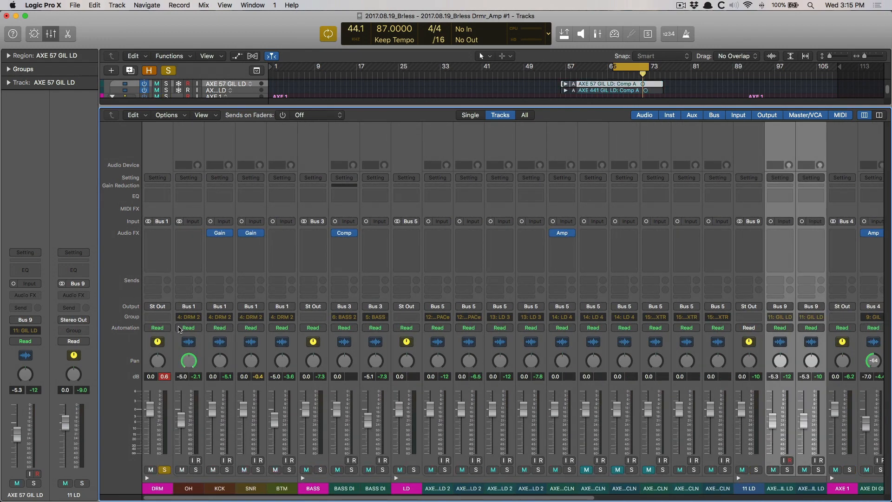
# - Insert a stereo PM-Retro Equalizer on the DRM bus and cut its mid-frequency gain slightly
pyautogui.click(162, 231)
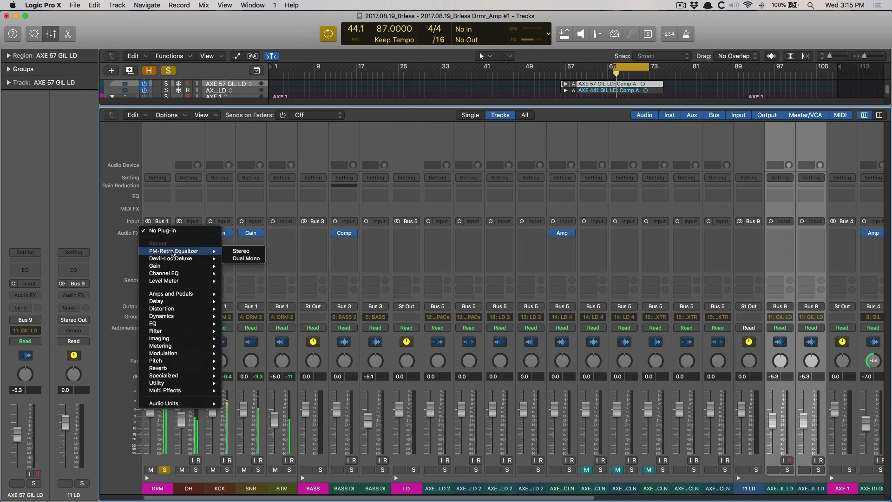
pyautogui.click(246, 38)
pyautogui.moveTo(186, 29); pyautogui.dragTo(500, 125)
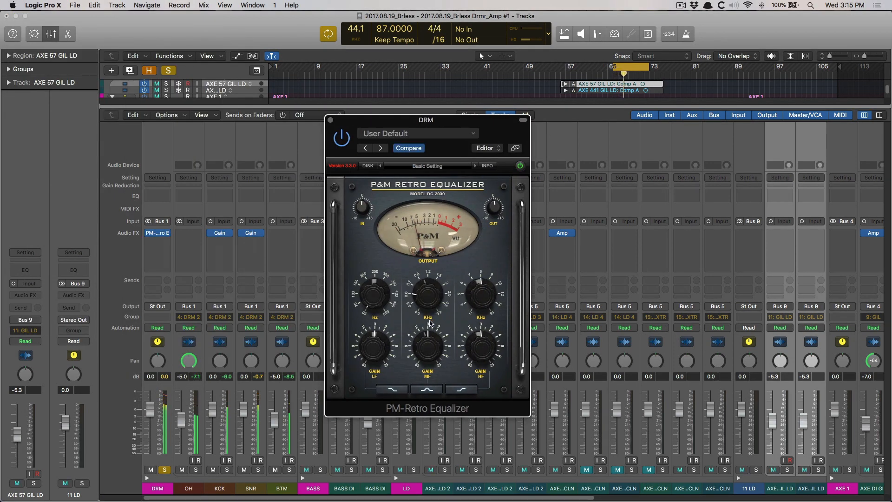
pyautogui.moveTo(432, 346)
pyautogui.mouseDown()
pyautogui.moveTo(430, 330)
pyautogui.moveTo(429, 360)
pyautogui.mouseUp()
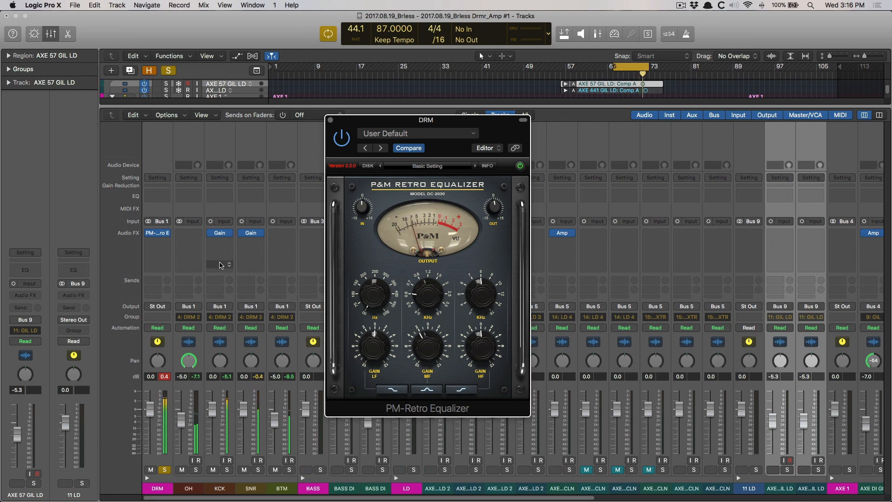
# - Insert a PM-Retro Equalizer on the KCK channel and cut its mid-frequency gain slightly
pyautogui.click(219, 240)
pyautogui.click(223, 259)
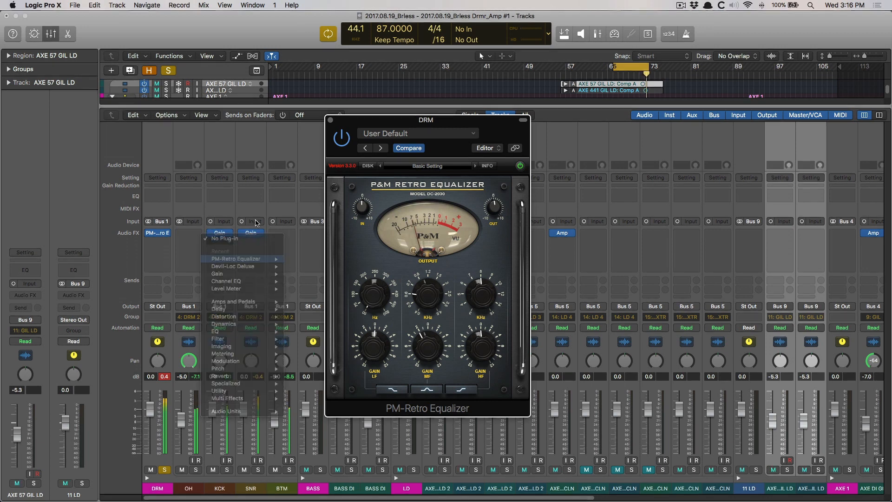
pyautogui.moveTo(175, 35); pyautogui.dragTo(409, 103)
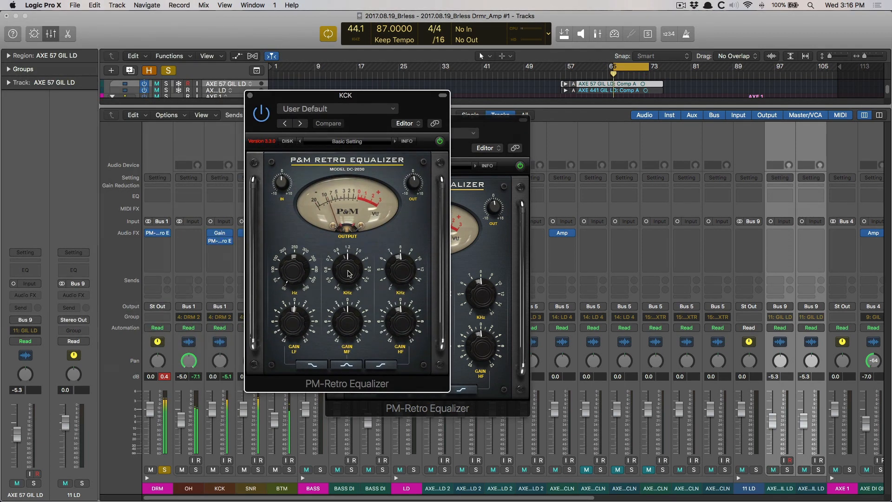
pyautogui.moveTo(345, 333); pyautogui.dragTo(342, 337)
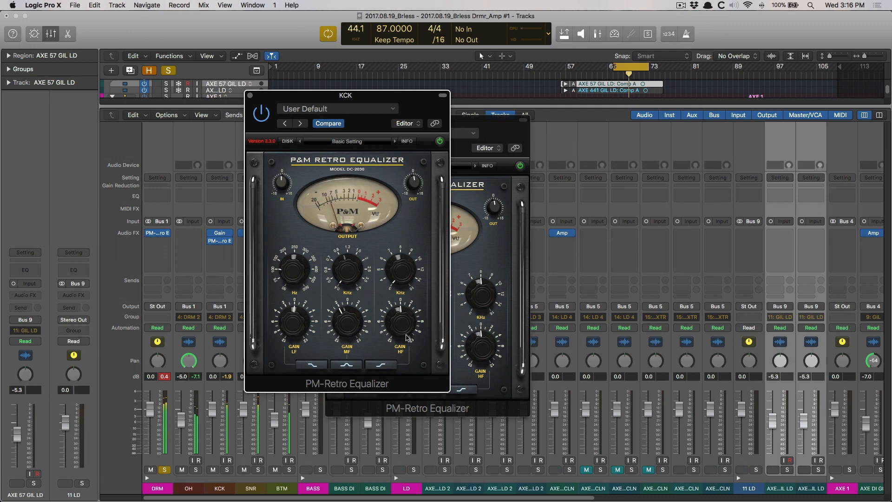
# - Change the KCK equalizer's high band to a bell with a slight boost, and close both open equalizer windows
pyautogui.click(393, 365)
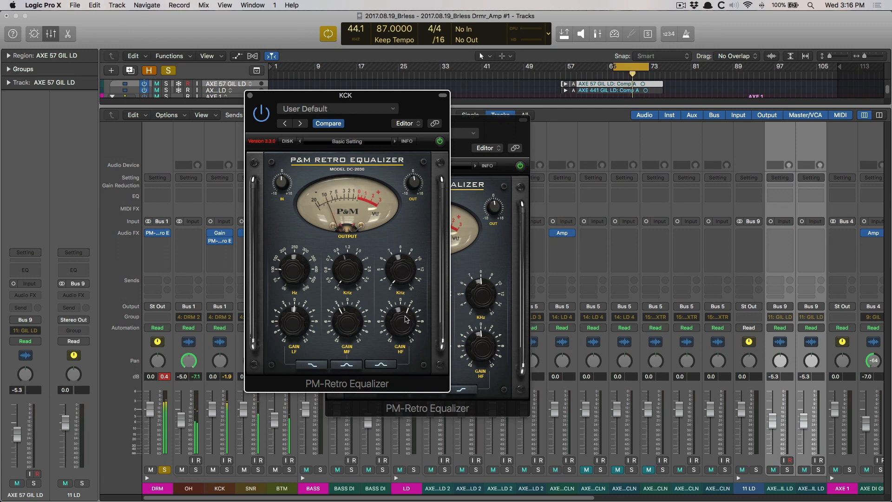
pyautogui.click(250, 96)
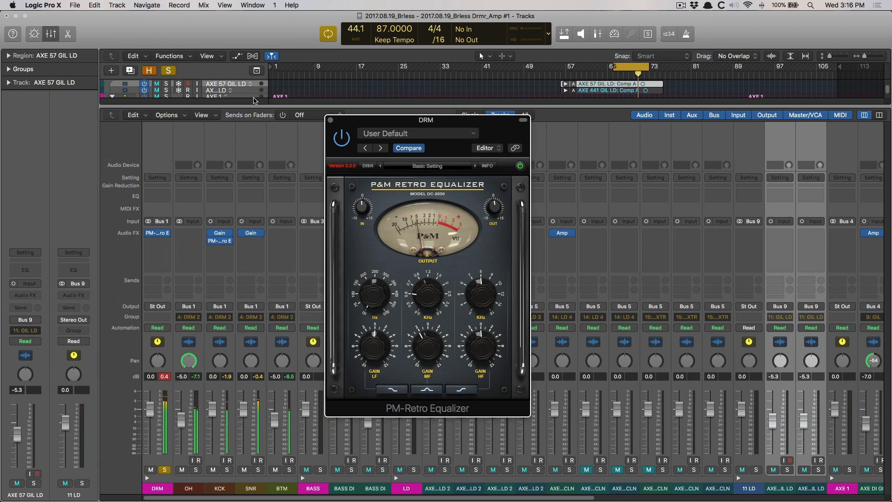
pyautogui.click(330, 121)
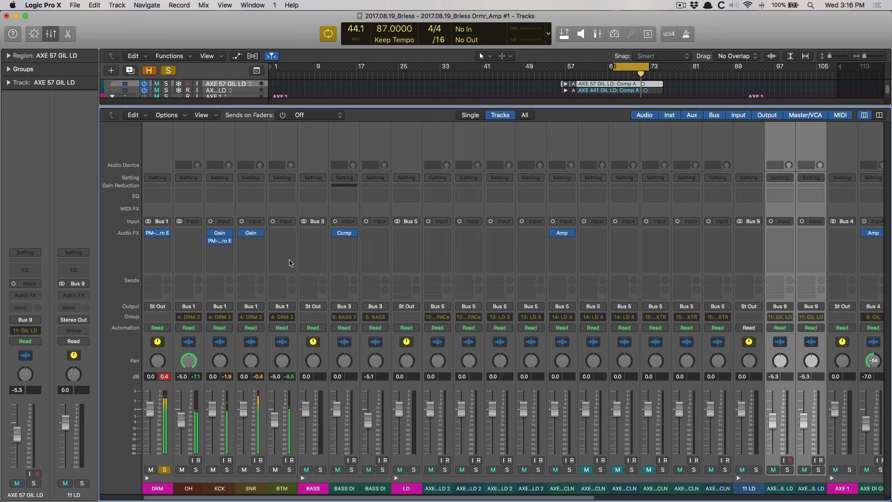
# - Insert a PM-Retro Equalizer on the SNR channel, raise its low-band frequency and switch that band to a bell
pyautogui.click(257, 244)
pyautogui.click(277, 164)
pyautogui.moveTo(189, 25); pyautogui.dragTo(624, 143)
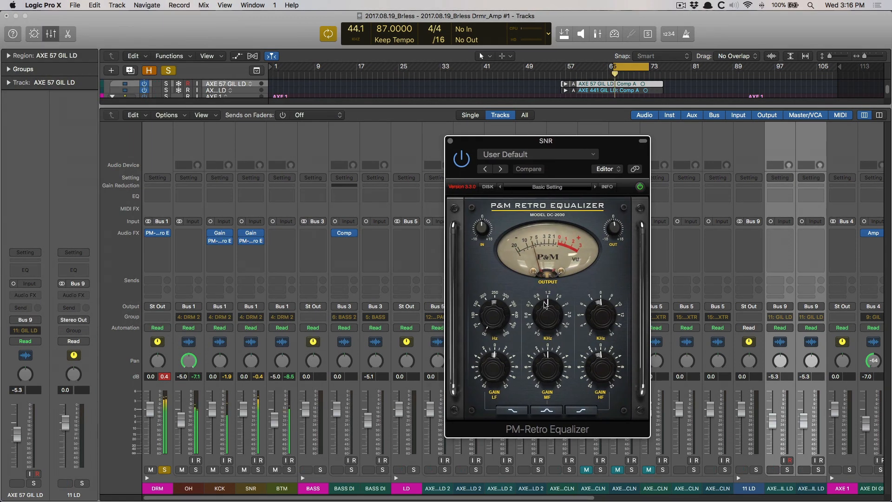
pyautogui.moveTo(489, 314); pyautogui.dragTo(489, 307)
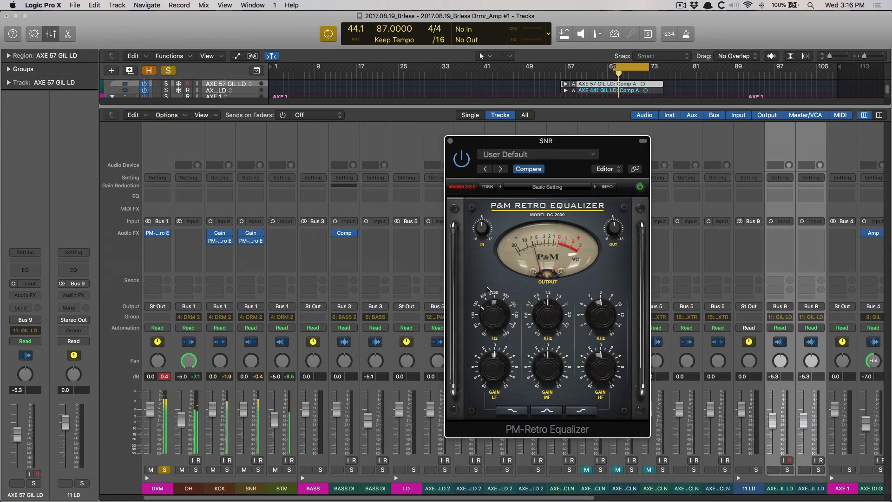
pyautogui.click(509, 407)
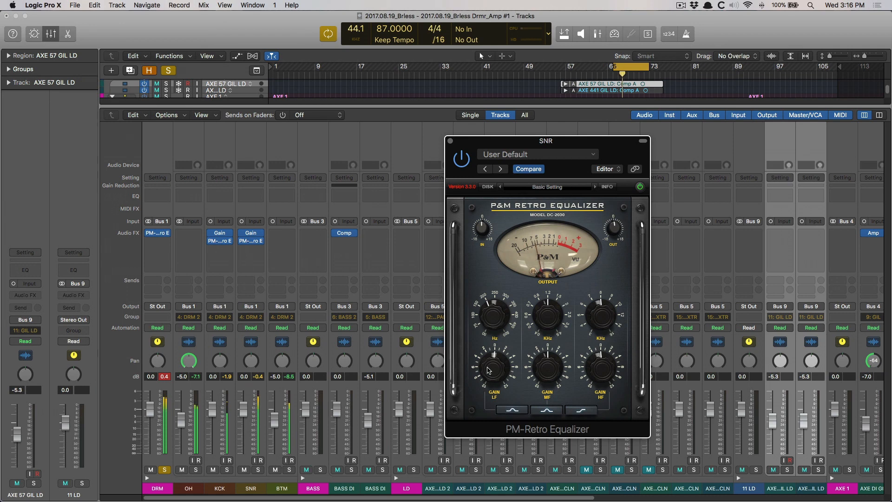
# - Lower the SNR equalizer's high-band frequency, make that band a boosted bell, and close the plug-in
pyautogui.moveTo(601, 323); pyautogui.dragTo(602, 334)
pyautogui.click(582, 410)
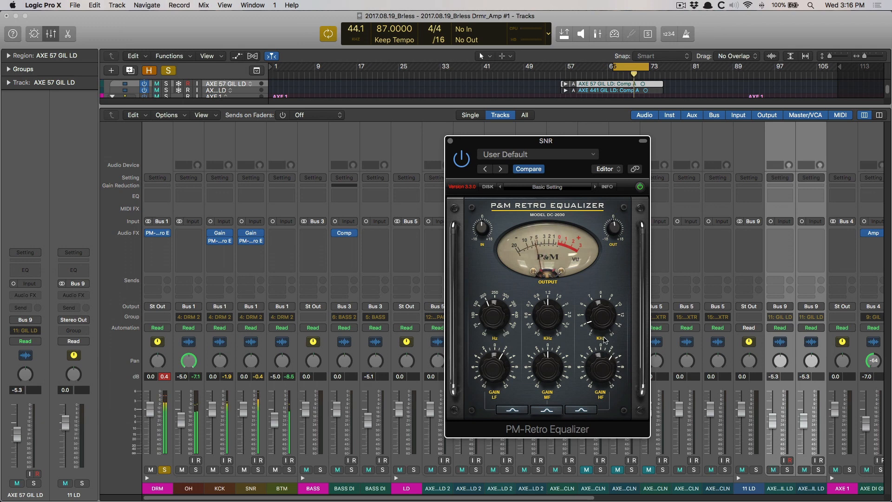
pyautogui.click(450, 140)
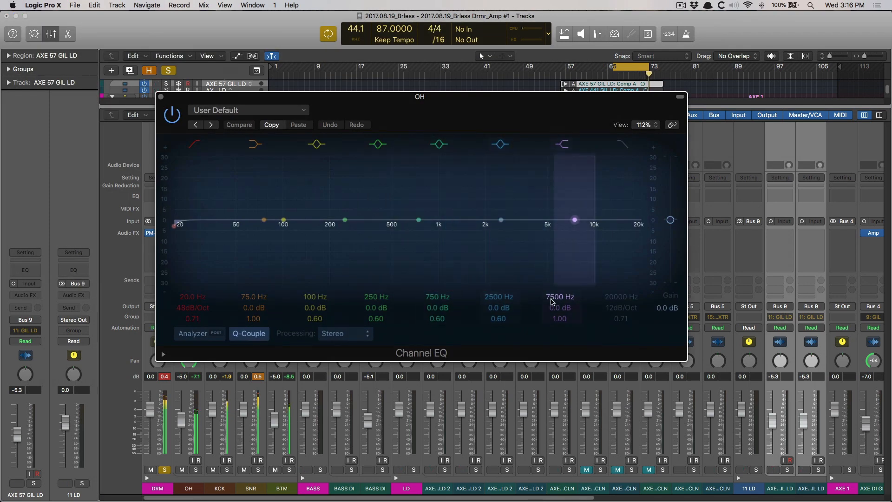
# - In the OH Channel EQ, cut 3.0 dB at 980 Hz and set the high shelf to 5000 Hz at -2.5 dB
pyautogui.moveTo(551, 302); pyautogui.dragTo(551, 323)
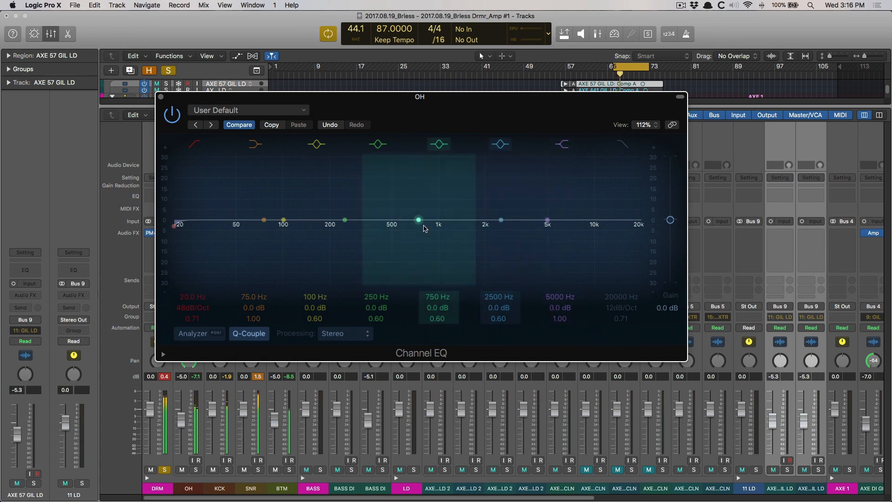
pyautogui.moveTo(417, 221); pyautogui.dragTo(436, 227)
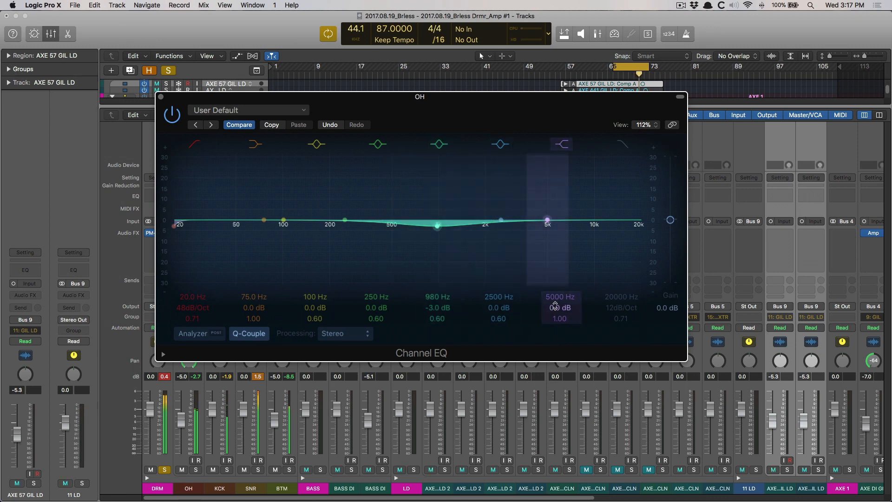
pyautogui.moveTo(560, 308); pyautogui.dragTo(559, 315)
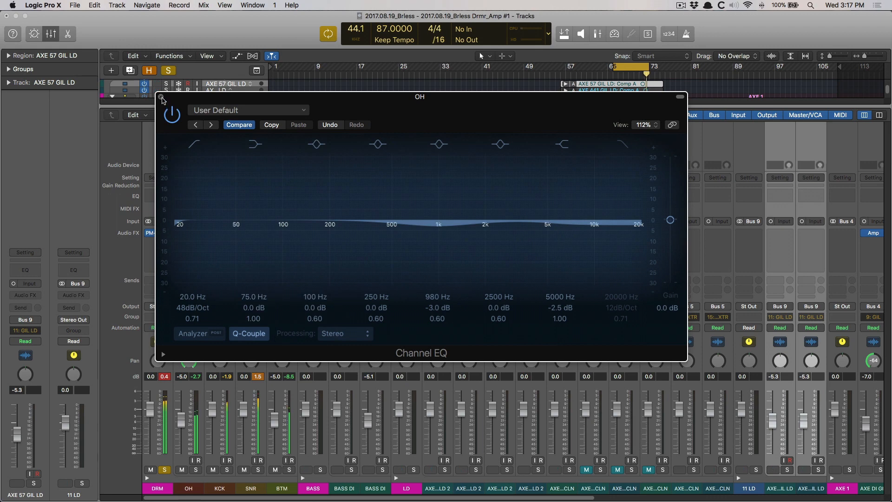
pyautogui.click(161, 97)
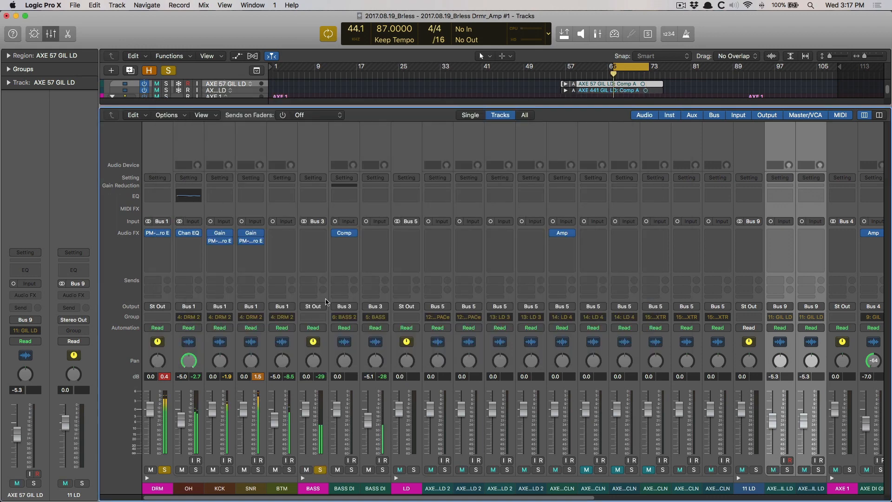
# - Insert a PM-Retro Equalizer on the second BASS DI channel, lower its mid-band frequency and cut the mid gain
pyautogui.click(372, 233)
pyautogui.moveTo(395, 258)
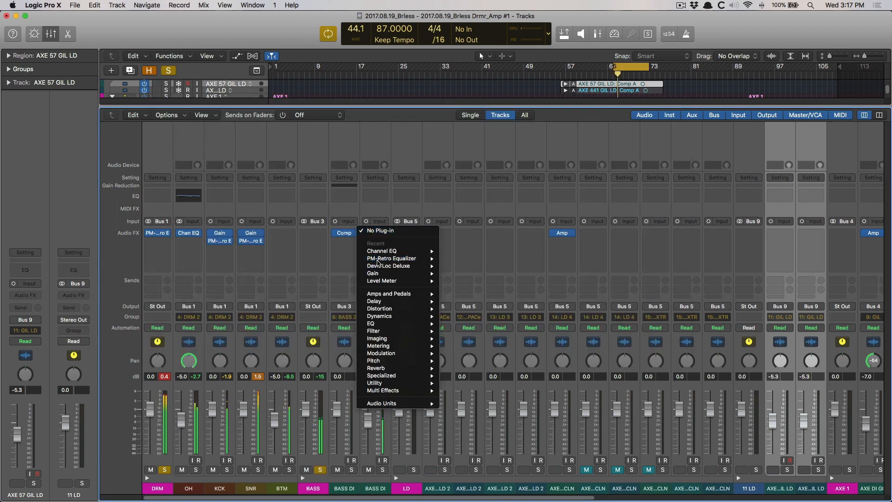
pyautogui.click(455, 263)
pyautogui.moveTo(176, 26); pyautogui.dragTo(465, 42)
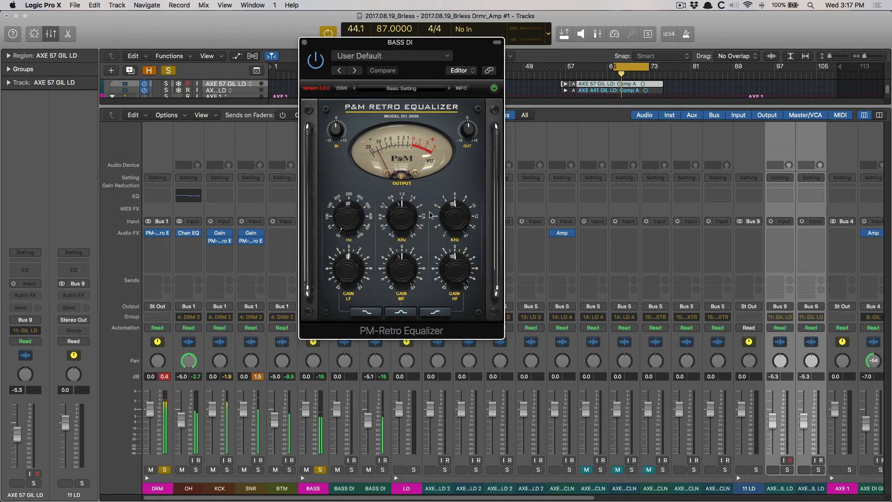
pyautogui.moveTo(402, 259); pyautogui.dragTo(411, 283)
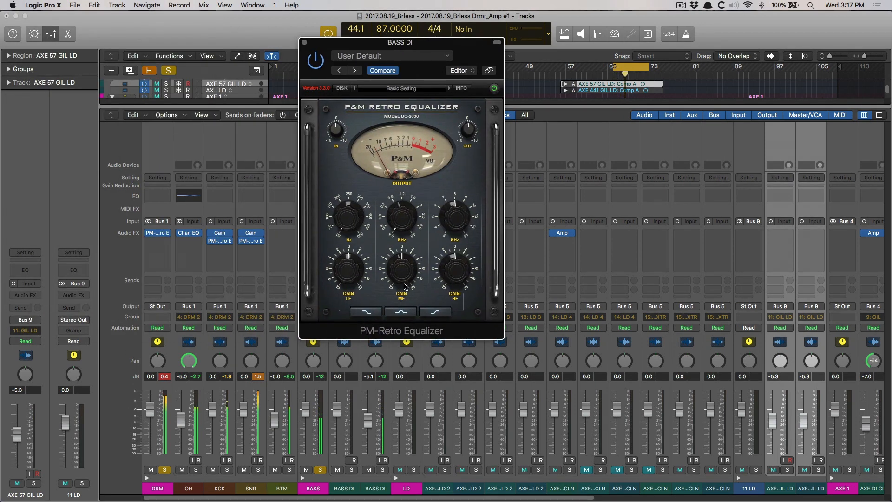
pyautogui.moveTo(402, 207); pyautogui.dragTo(385, 227)
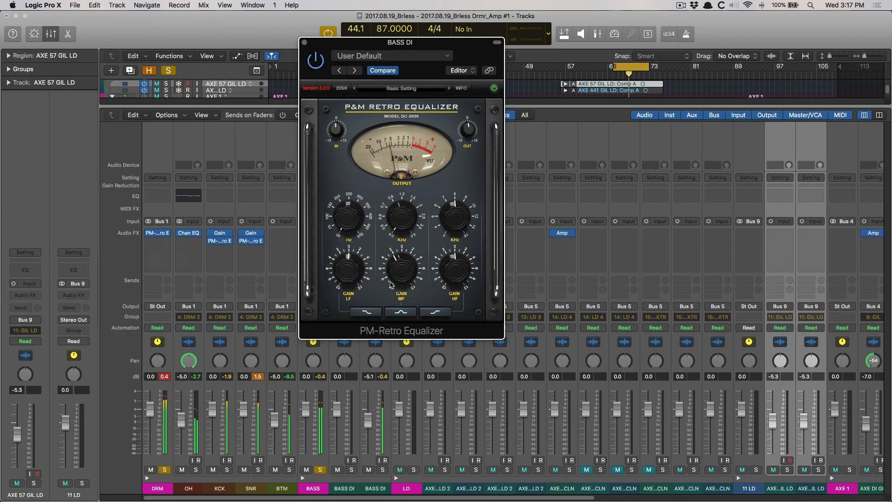
# - Shape the BASS DI equalizer with a boosted low bell and a slight high boost, compare it bypassed, and close it
pyautogui.click(367, 311)
pyautogui.moveTo(456, 214); pyautogui.dragTo(456, 242)
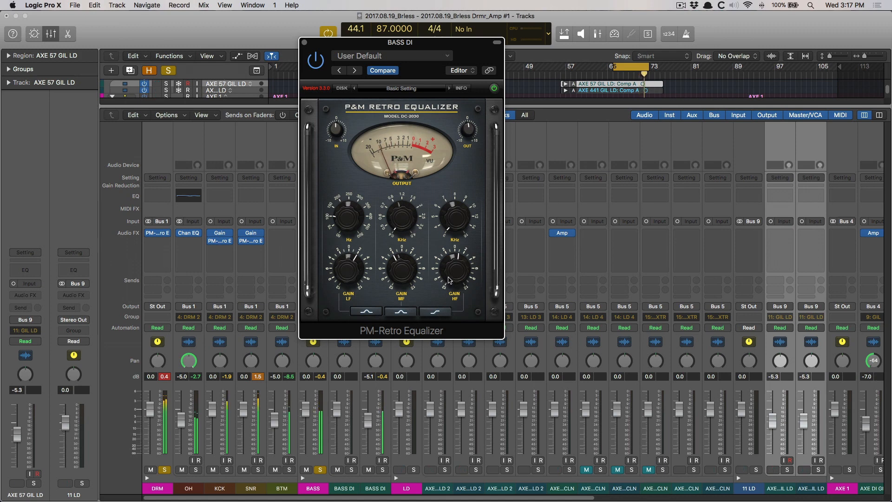
pyautogui.click(493, 88)
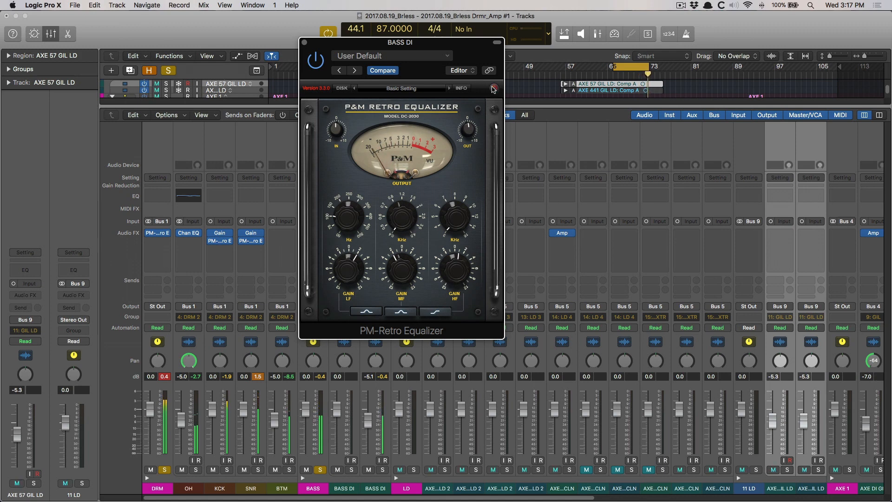
pyautogui.click(305, 42)
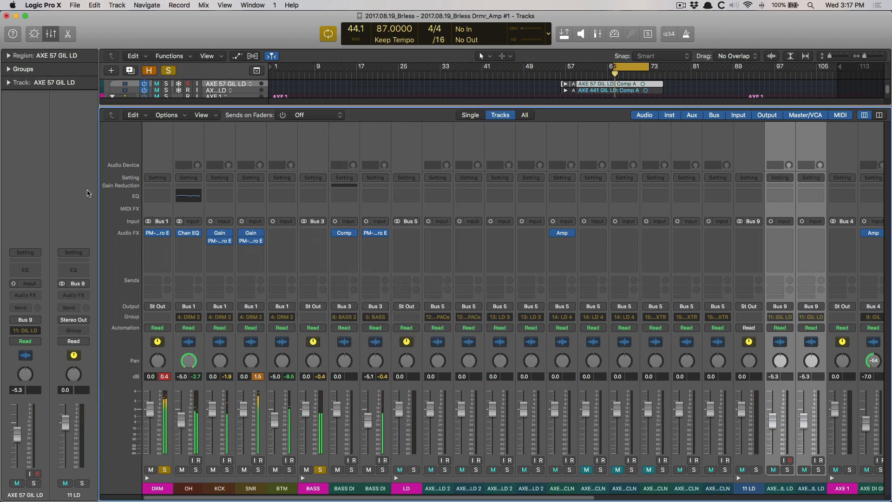
# - Add the AXE 1 bus to the solo and insert a PM-Retro Equalizer on it
pyautogui.click(849, 470)
pyautogui.click(846, 234)
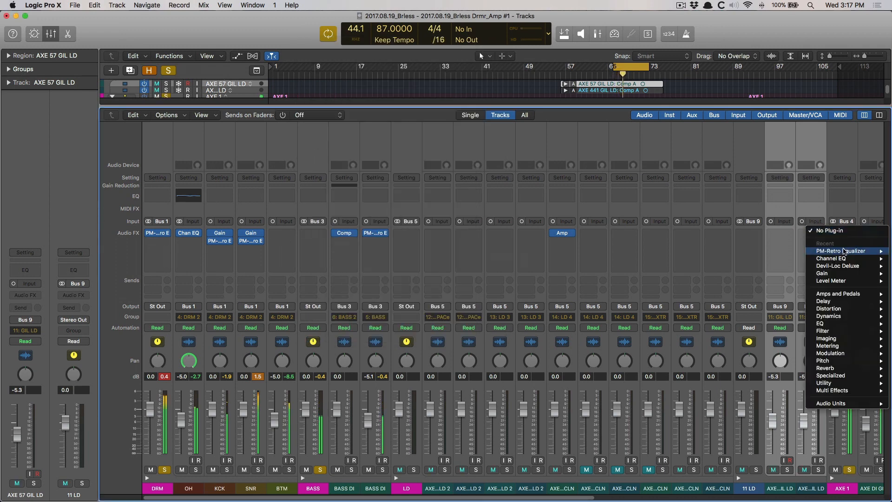
pyautogui.click(842, 252)
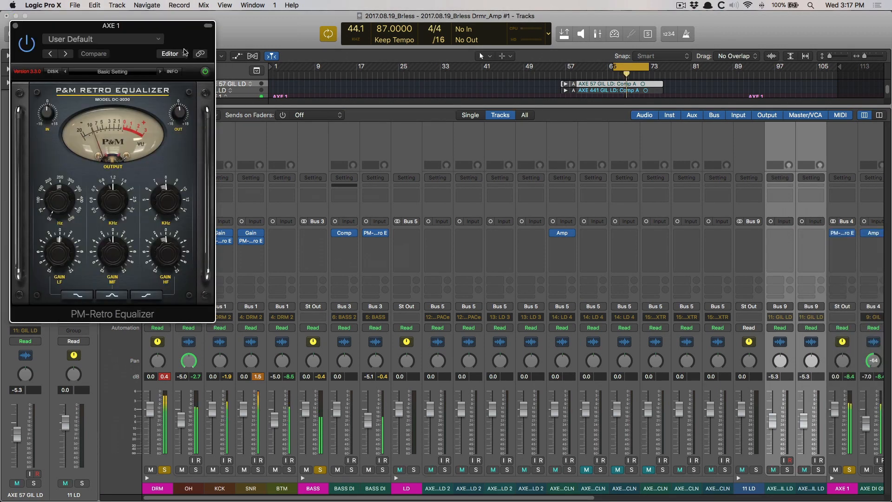
pyautogui.moveTo(186, 47); pyautogui.dragTo(414, 112)
# - Set the AXE 1 equalizer's low band to a bell at a higher frequency, cut its gain slightly, and compare against bypass
pyautogui.moveTo(279, 267); pyautogui.dragTo(269, 207)
pyautogui.click(297, 360)
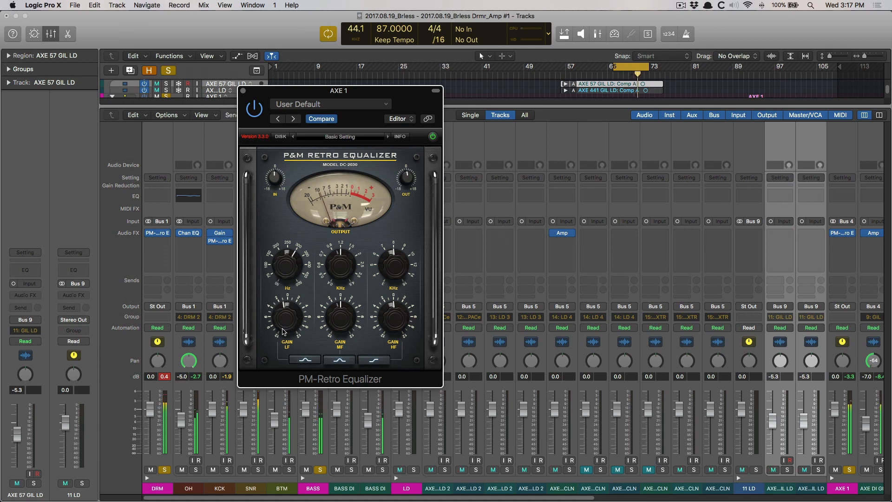
pyautogui.moveTo(282, 333); pyautogui.dragTo(281, 334)
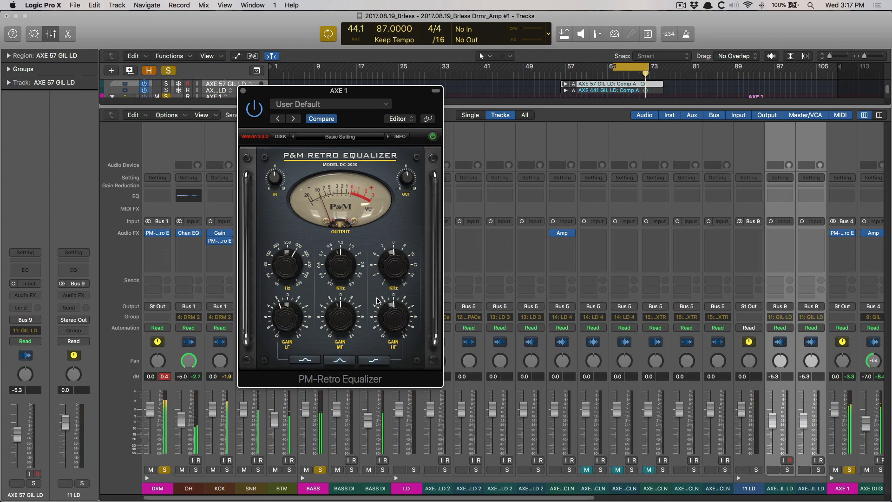
pyautogui.moveTo(377, 299); pyautogui.dragTo(397, 316)
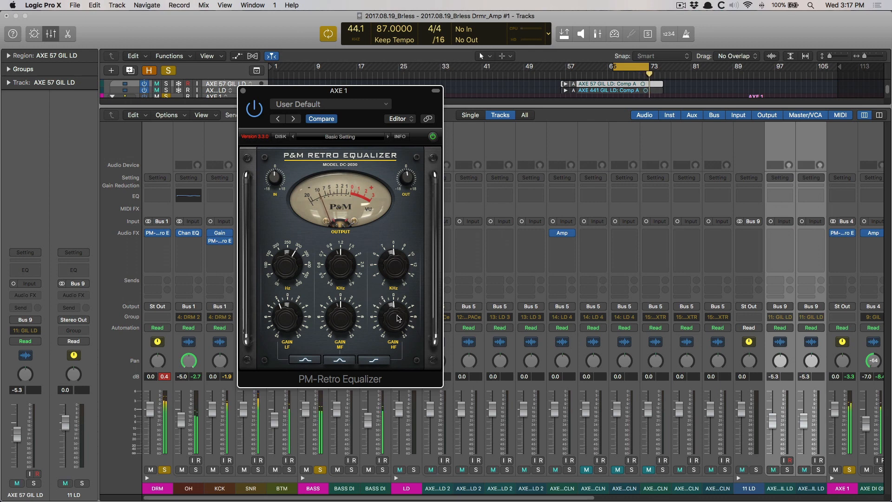
pyautogui.click(433, 137)
pyautogui.click(433, 137)
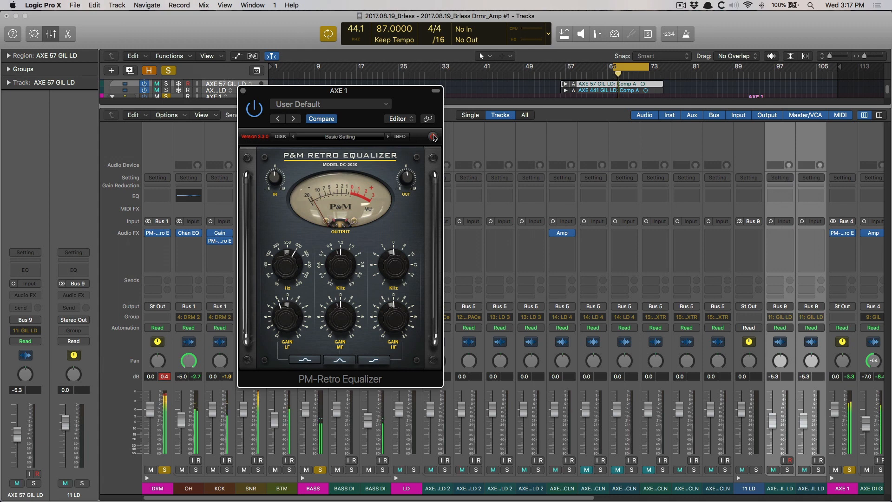
pyautogui.click(239, 90)
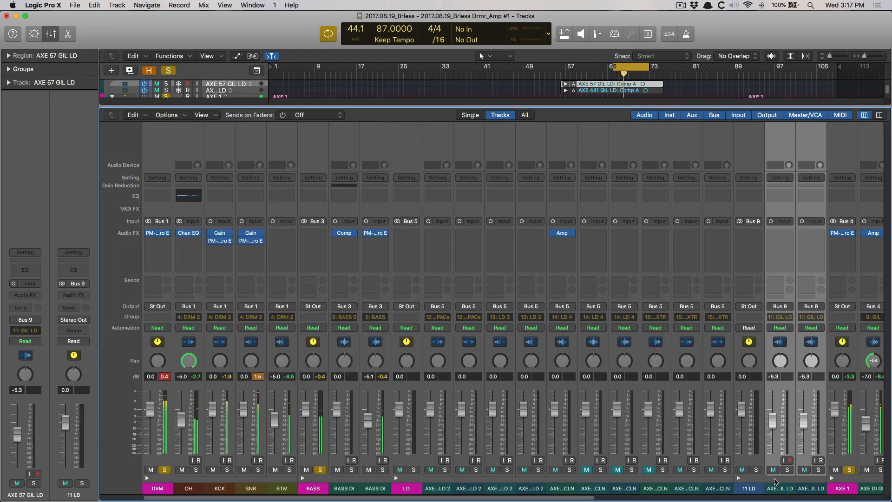
# - Add the 11 LD bus to the solo and insert a PM-Retro Equalizer on it
pyautogui.click(756, 470)
pyautogui.click(748, 233)
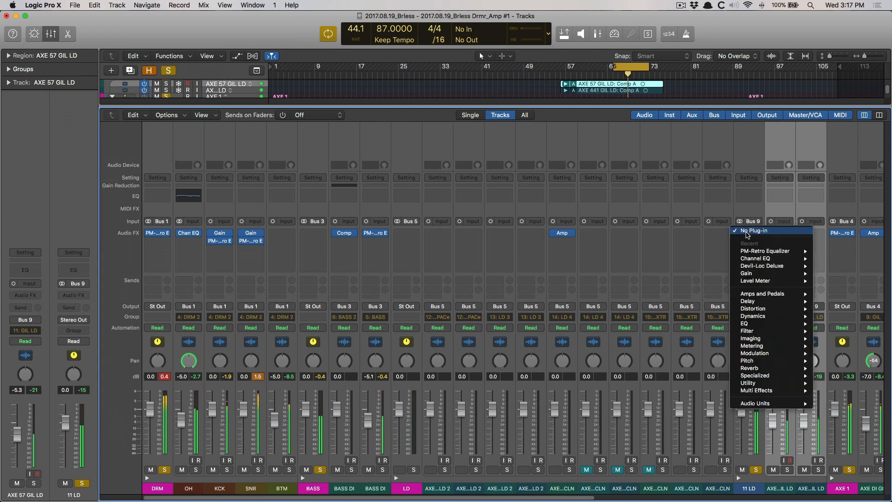
pyautogui.click(764, 251)
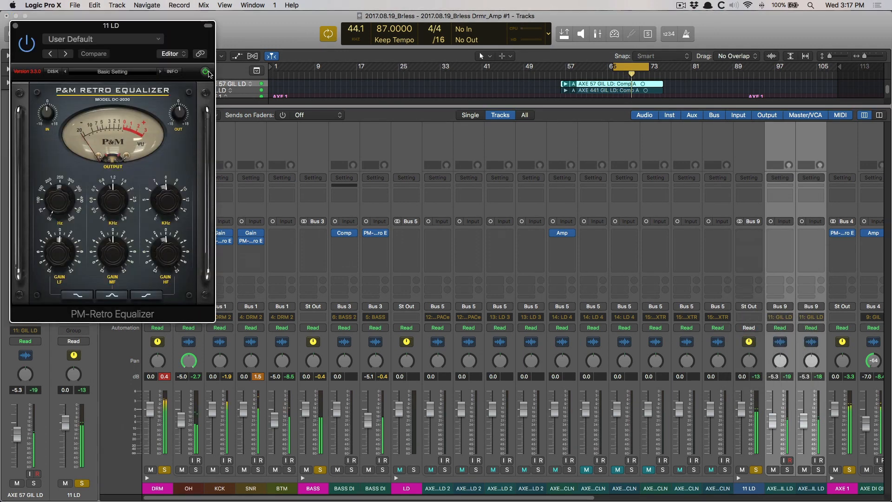
pyautogui.moveTo(393, 111); pyautogui.dragTo(464, 143)
# - Cut the mid gain slightly and boost the high gain on the 11 LD equalizer
pyautogui.click(356, 364)
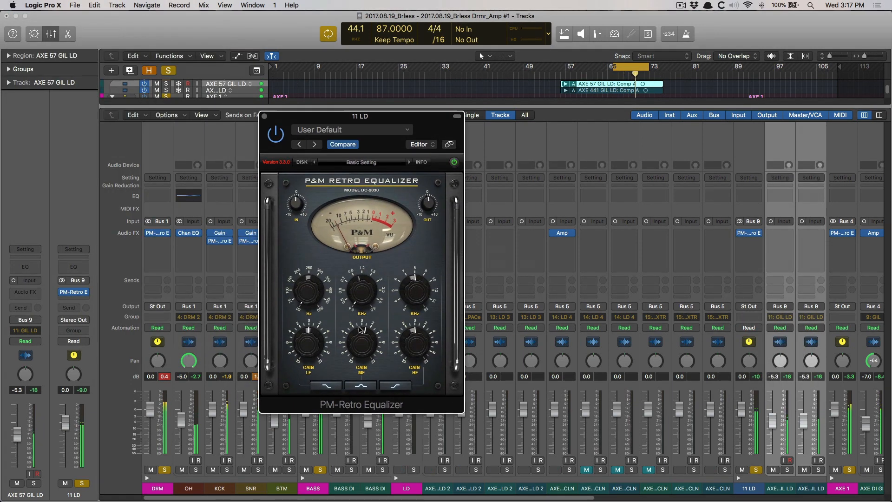
pyautogui.moveTo(360, 330); pyautogui.dragTo(358, 343)
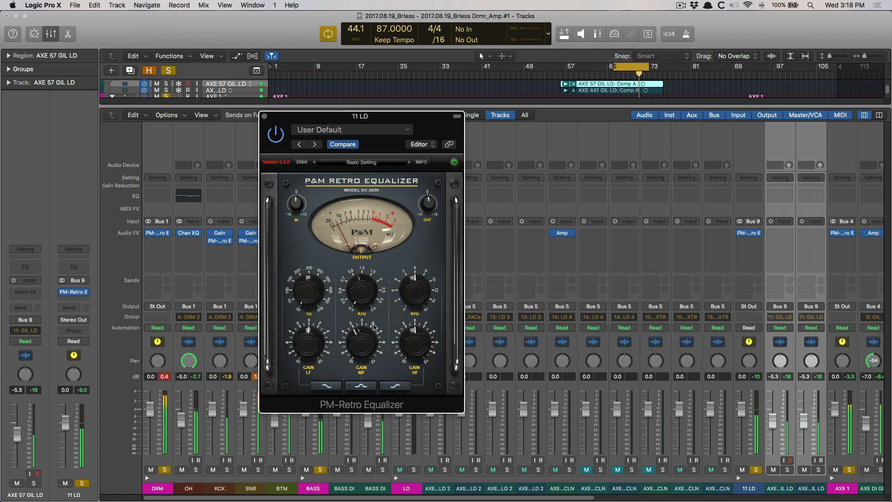
pyautogui.moveTo(416, 342); pyautogui.dragTo(416, 344)
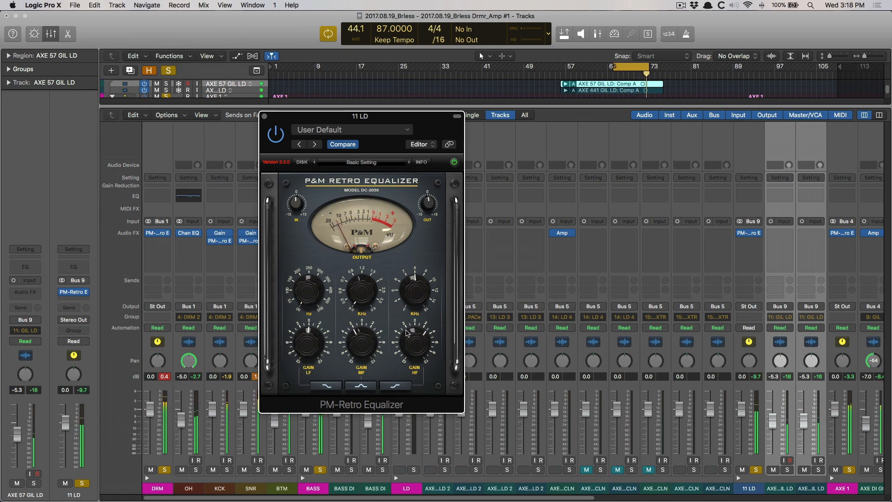
pyautogui.moveTo(406, 329); pyautogui.dragTo(407, 324)
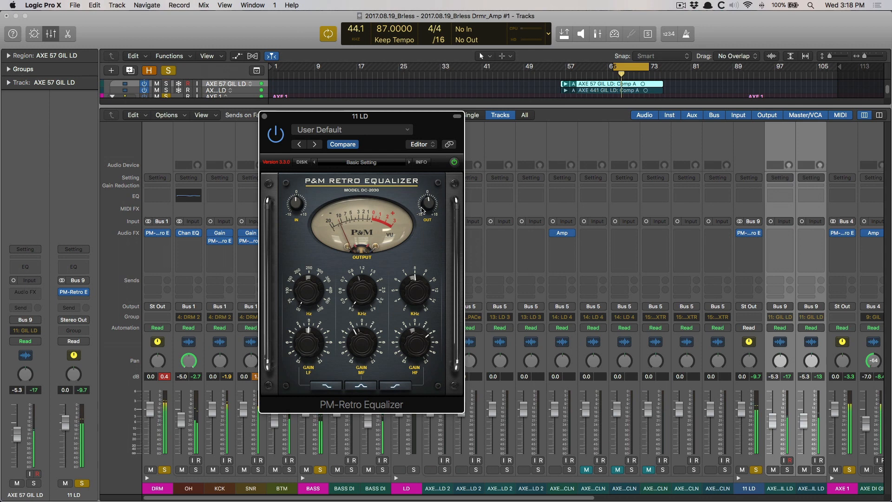
# - Set the 11 LD equalizer's low band to a bell at a higher frequency, adjust its gain, compare against bypass, and close it
pyautogui.moveTo(304, 293); pyautogui.dragTo(288, 216)
pyautogui.moveTo(312, 287); pyautogui.dragTo(310, 291)
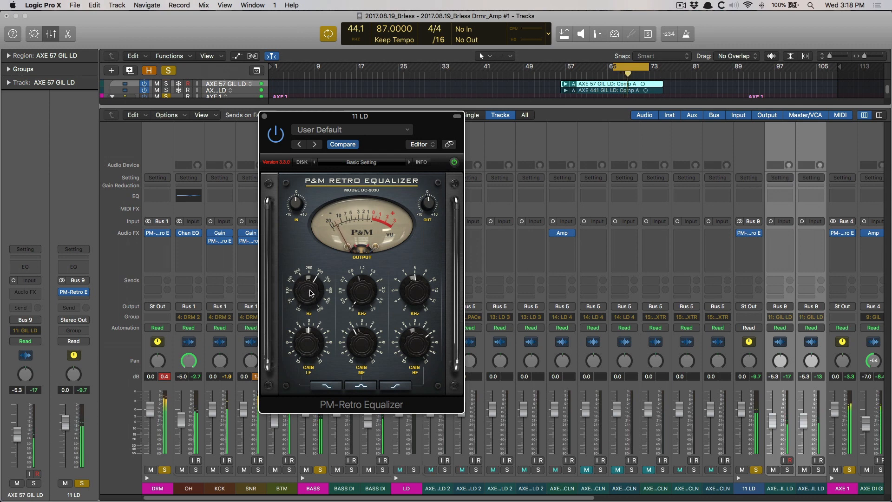
pyautogui.click(320, 382)
pyautogui.moveTo(309, 346); pyautogui.dragTo(304, 340)
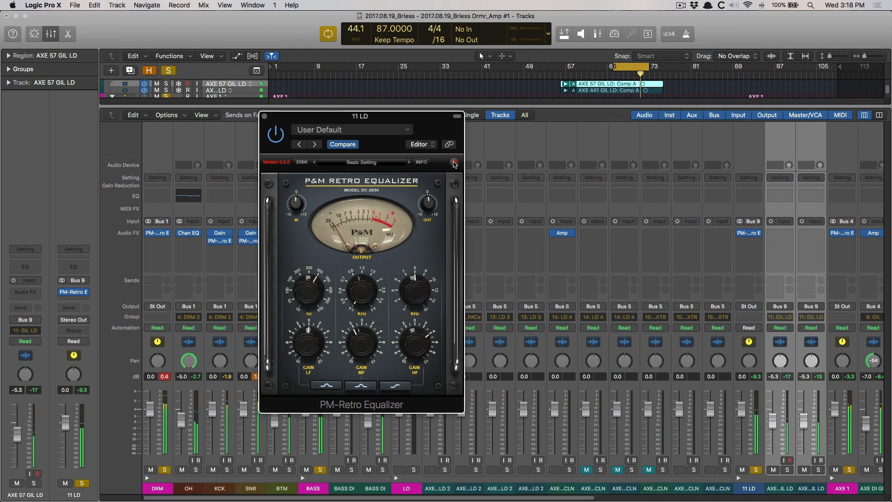
pyautogui.click(264, 116)
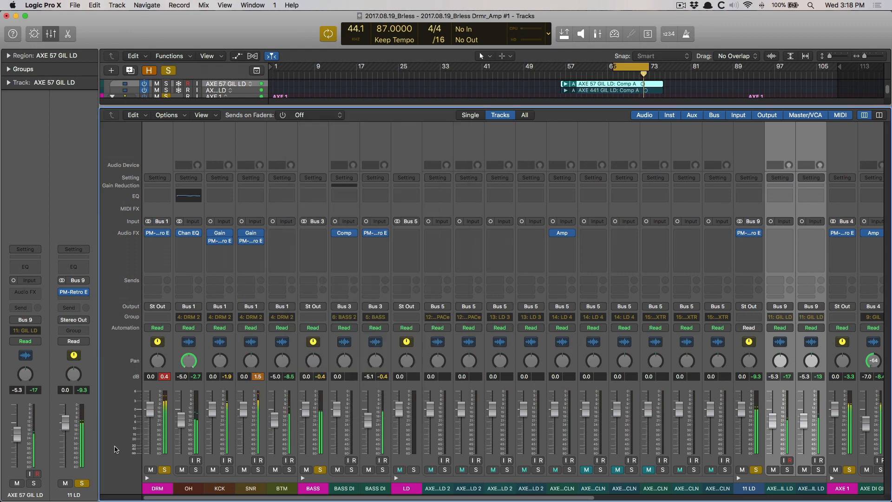
# - Insert Devil-Loc Deluxe on the DRM bus, lower its mix during playback, compare it bypassed, and close it
pyautogui.click(153, 241)
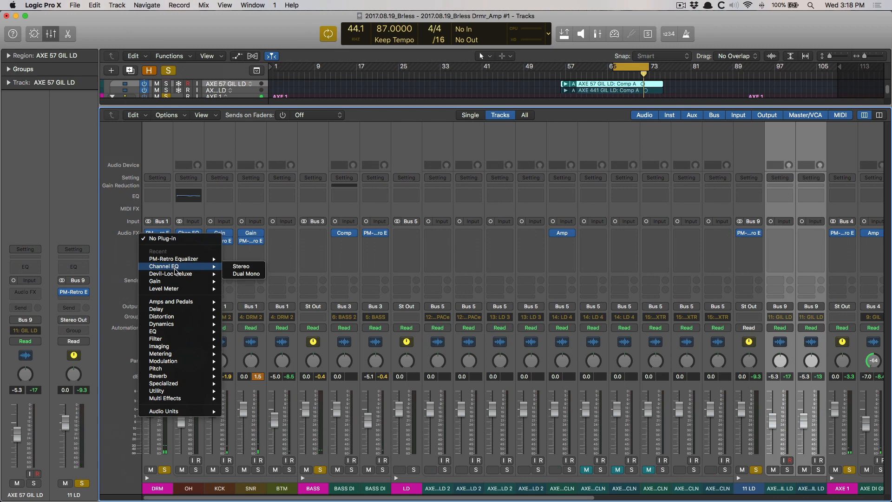
pyautogui.click(177, 273)
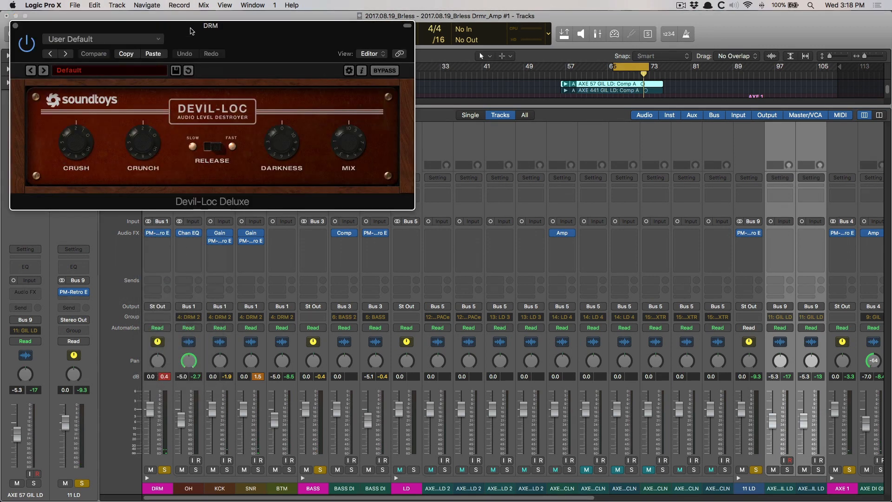
pyautogui.press('space')
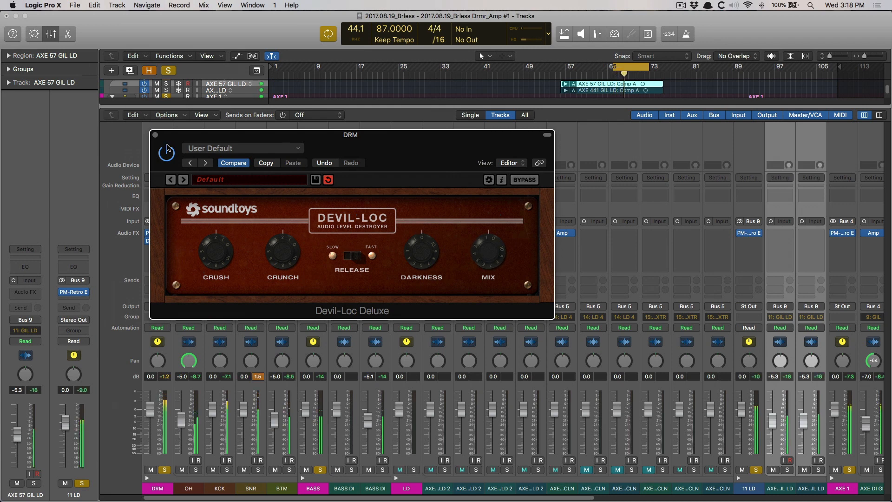
pyautogui.click(517, 181)
pyautogui.click(155, 134)
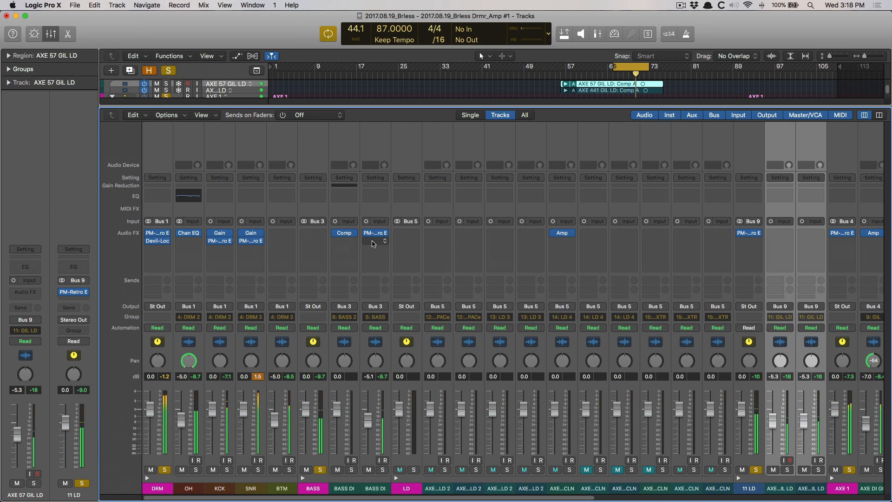
# - Insert Devil-Loc Deluxe on the second BASS DI channel with a reduced mix, and lower that channel's fader to -6.0 dB
pyautogui.click(372, 241)
pyautogui.click(386, 260)
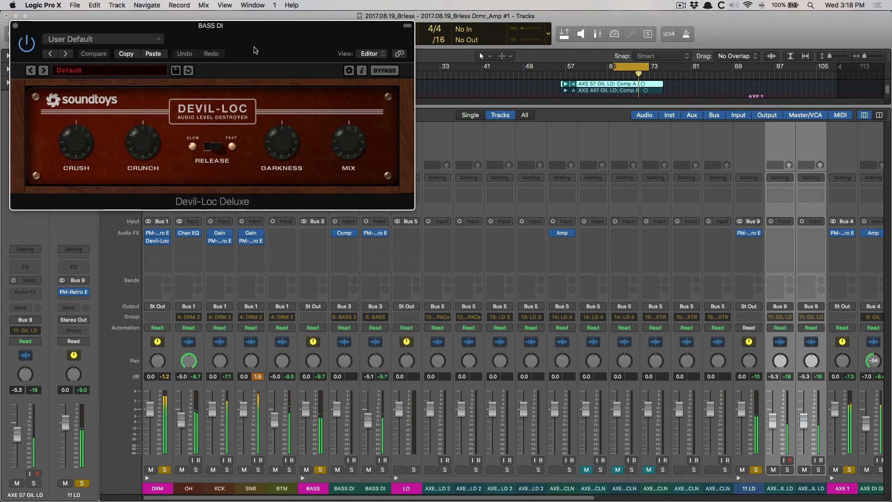
pyautogui.moveTo(494, 295); pyautogui.dragTo(492, 311)
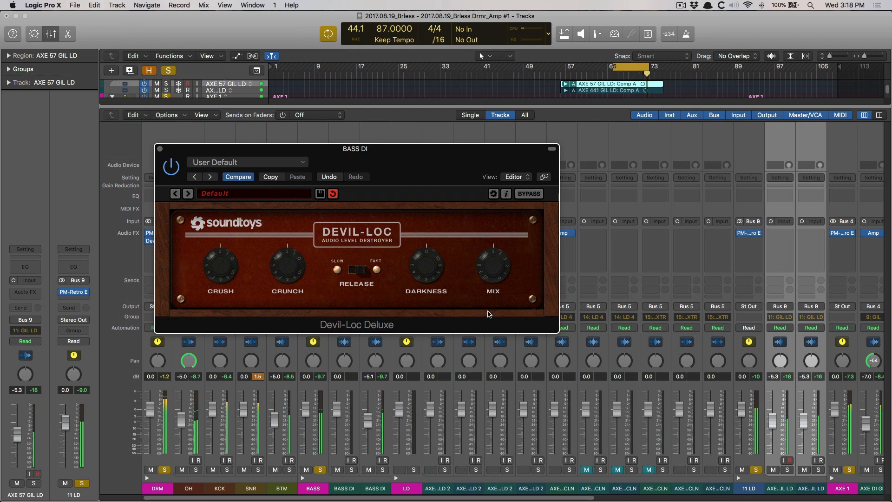
pyautogui.click(523, 194)
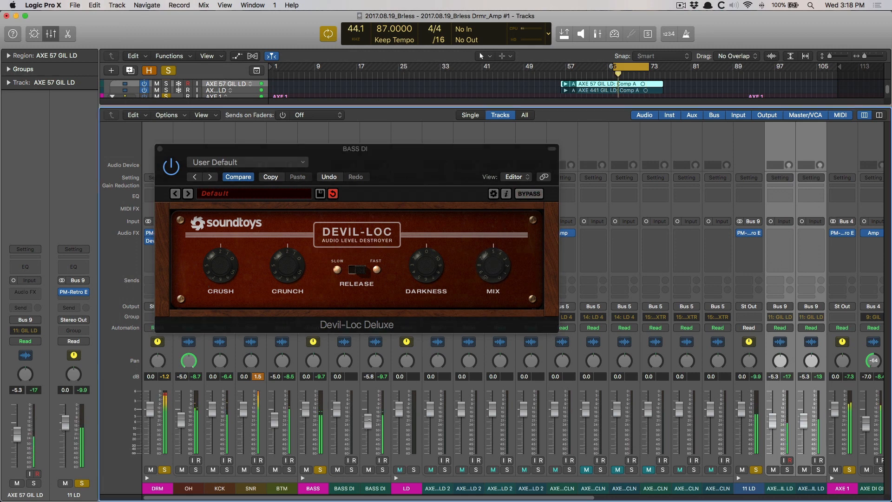
pyautogui.moveTo(368, 420); pyautogui.dragTo(369, 421)
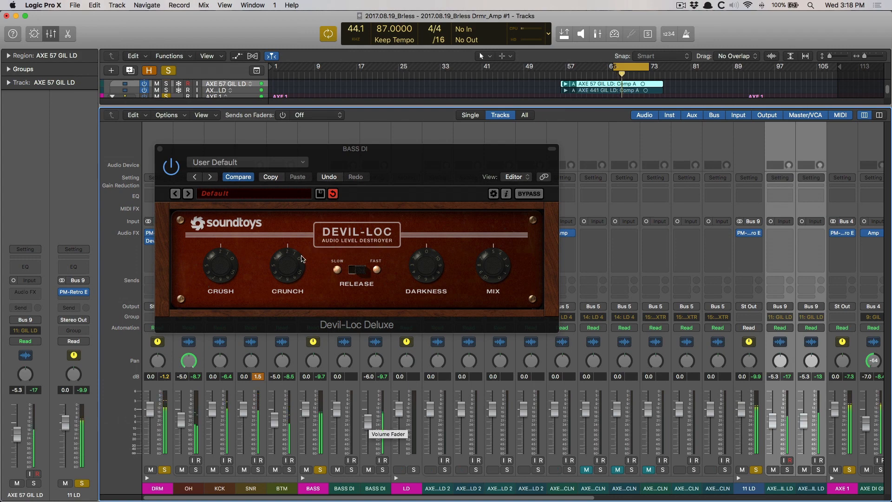
pyautogui.click(159, 149)
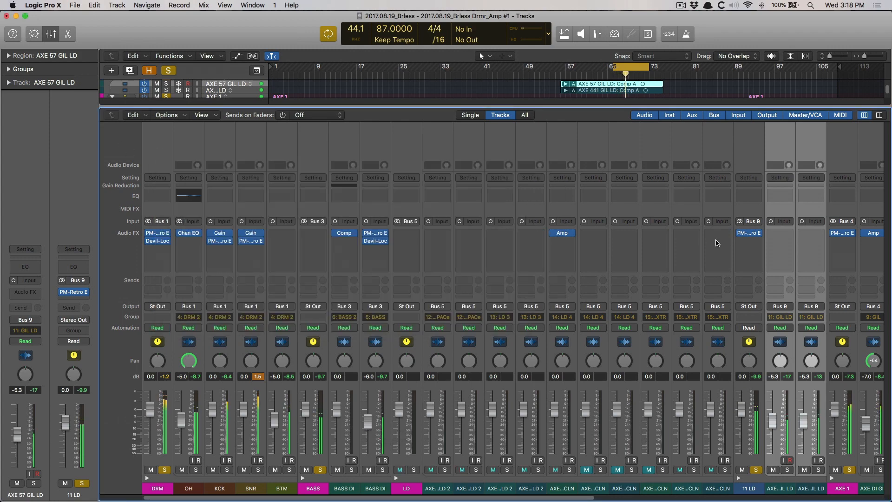
# - Insert a Compressor on the 11 LD bus, choose the Vintage VCA model and set the attack to 5.0 ms
pyautogui.click(753, 189)
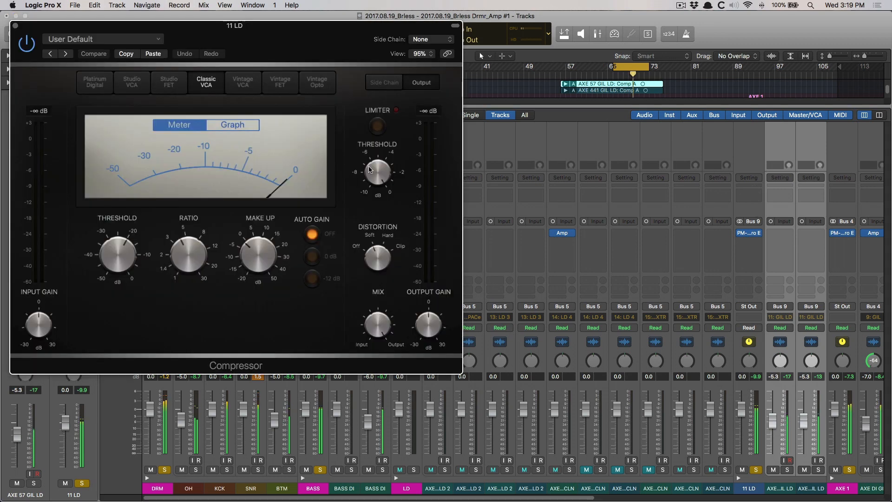
pyautogui.moveTo(306, 44); pyautogui.dragTo(482, 127)
pyautogui.click(418, 163)
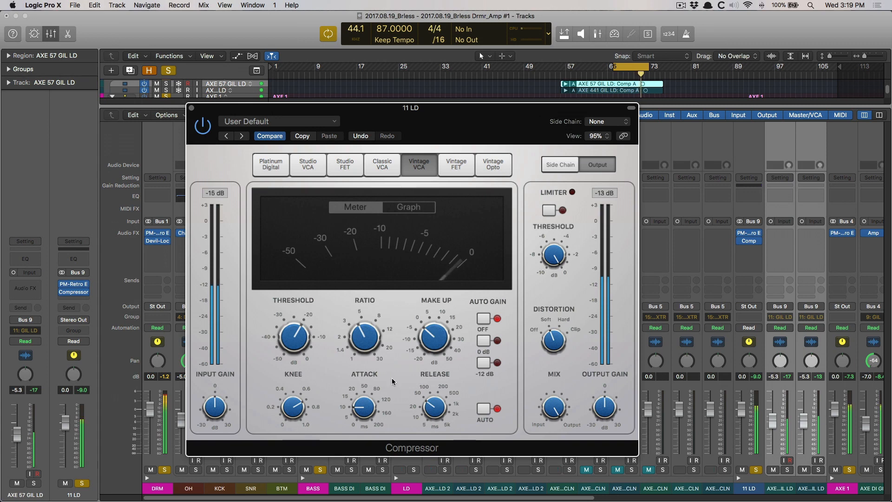
pyautogui.moveTo(363, 406)
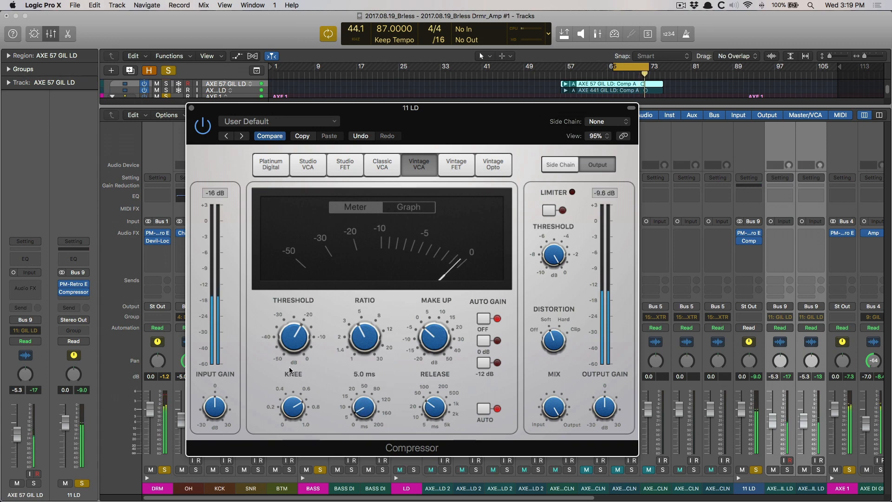
pyautogui.moveTo(290, 344)
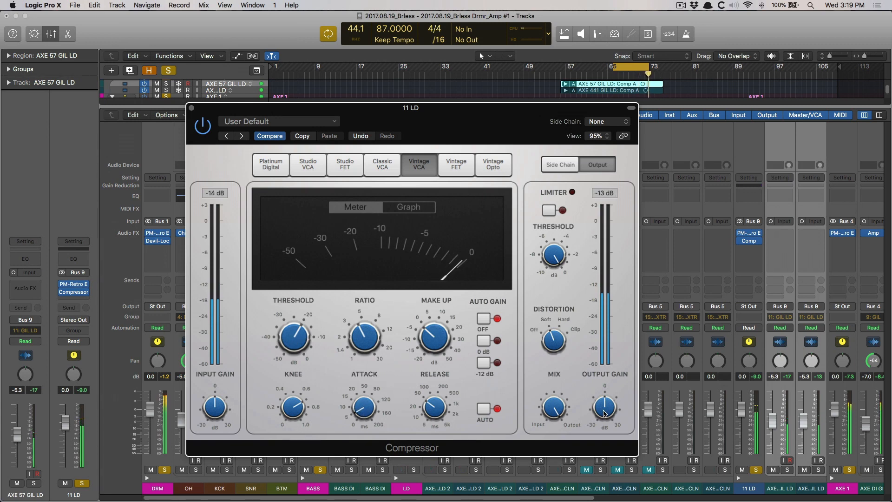
# - Set the 11 LD compressor's output gain to -2.0 dB, compare it bypassed, and close it
pyautogui.moveTo(604, 408)
pyautogui.moveTo(604, 408); pyautogui.dragTo(579, 390)
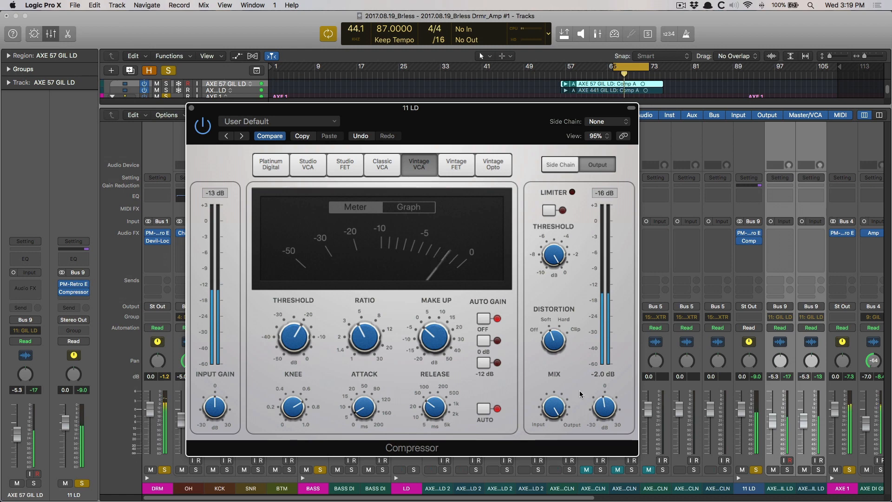
pyautogui.click(199, 127)
pyautogui.click(200, 126)
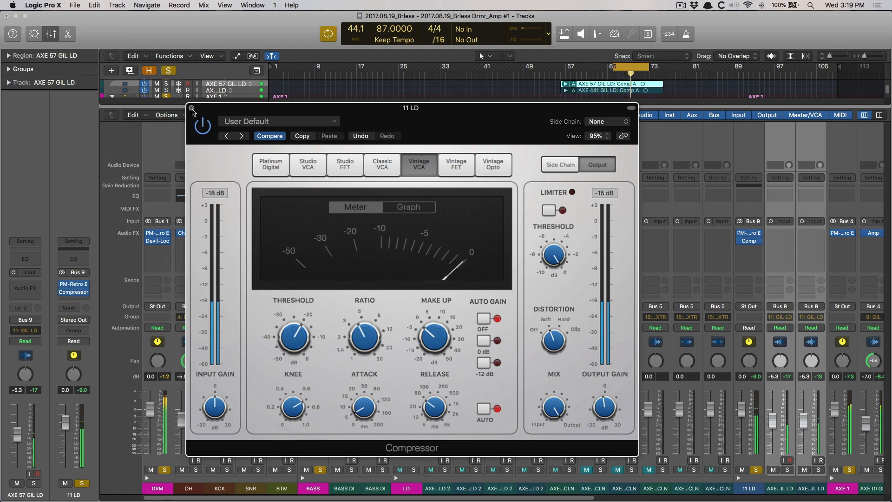
pyautogui.click(191, 108)
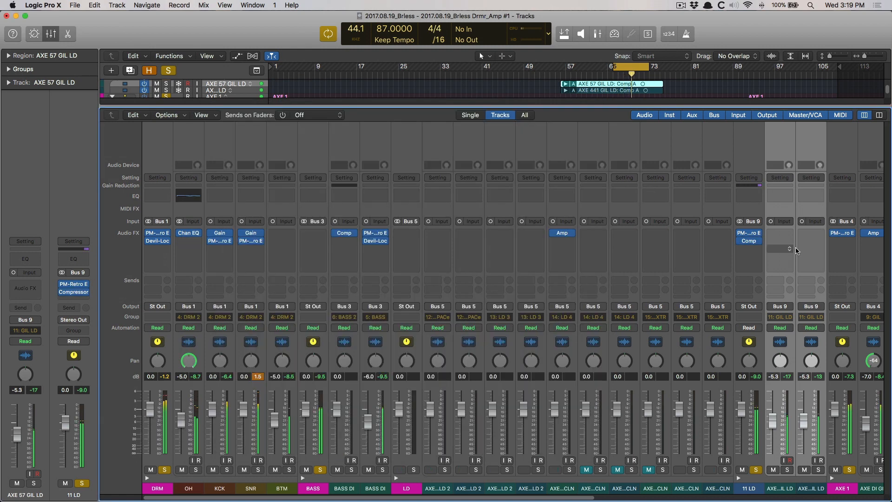
# - Insert a Vintage VCA Compressor on the AXE 1 bus with a 20.0 ms attack and a 5.0 ms release
pyautogui.click(843, 185)
pyautogui.moveTo(227, 46); pyautogui.dragTo(384, 110)
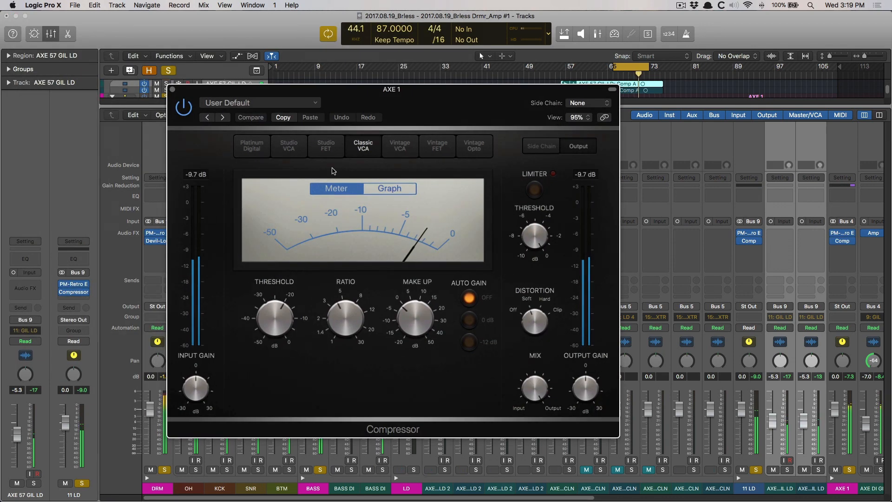
pyautogui.click(385, 150)
pyautogui.moveTo(346, 389); pyautogui.dragTo(347, 373)
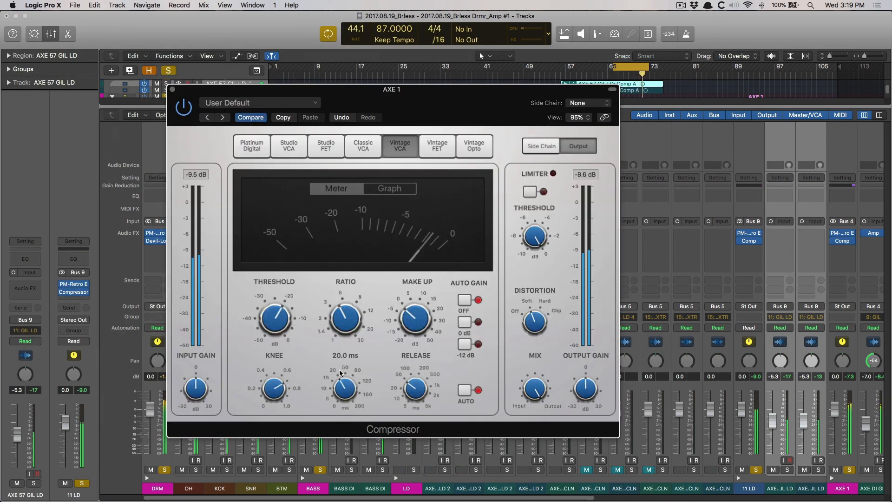
pyautogui.moveTo(419, 385); pyautogui.dragTo(411, 434)
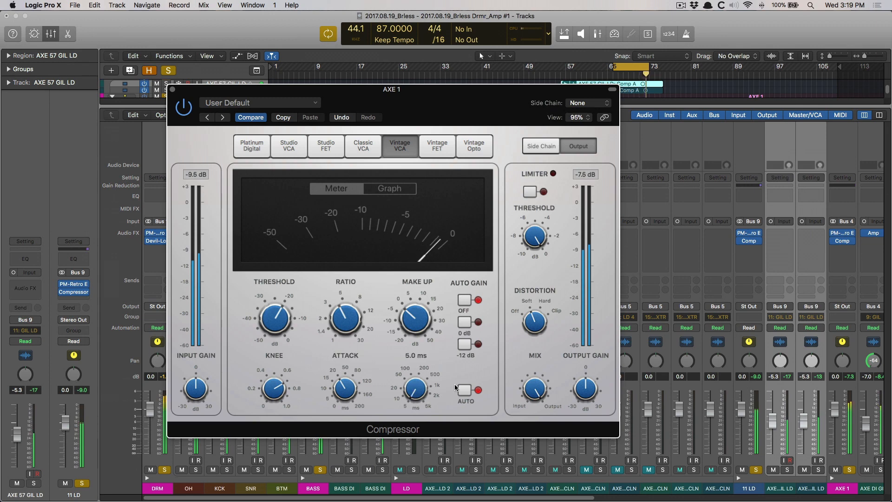
# - Lower the AXE 1 compressor's threshold, disable auto release, set the output gain to -2.0 dB, compare against bypass, and close it
pyautogui.moveTo(269, 318); pyautogui.dragTo(276, 325)
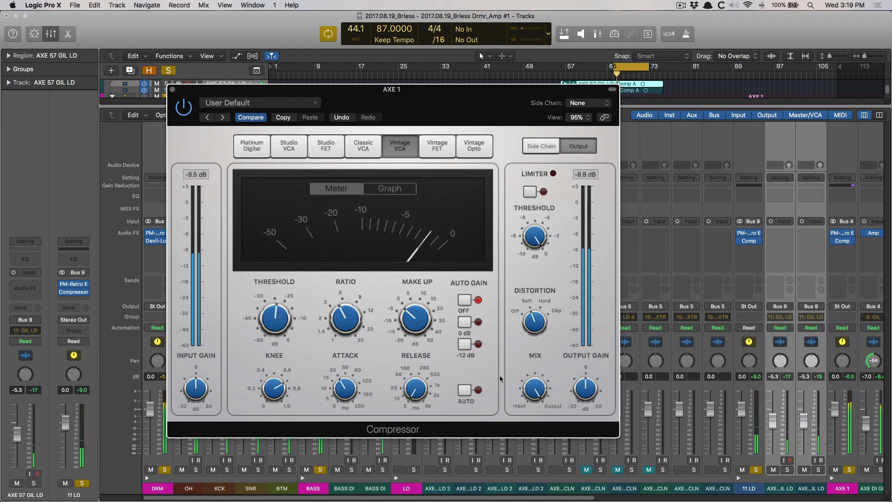
pyautogui.moveTo(584, 388); pyautogui.dragTo(581, 386)
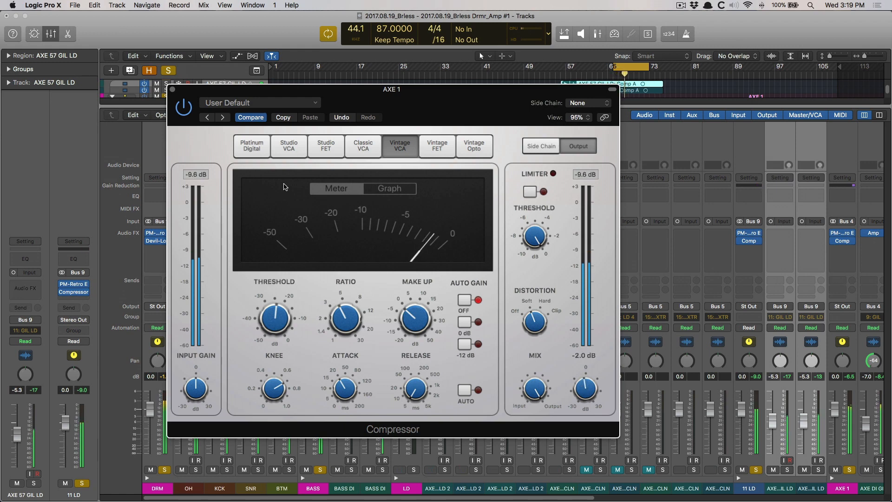
pyautogui.click(180, 107)
pyautogui.click(180, 107)
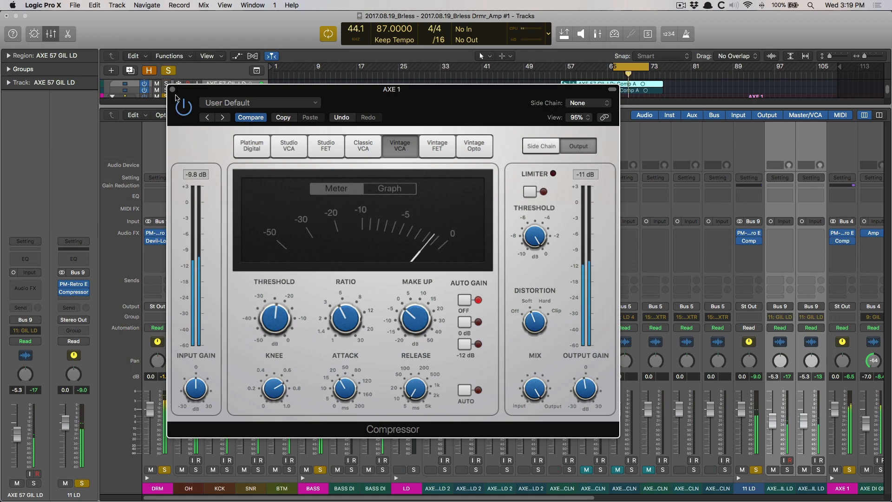
pyautogui.click(172, 89)
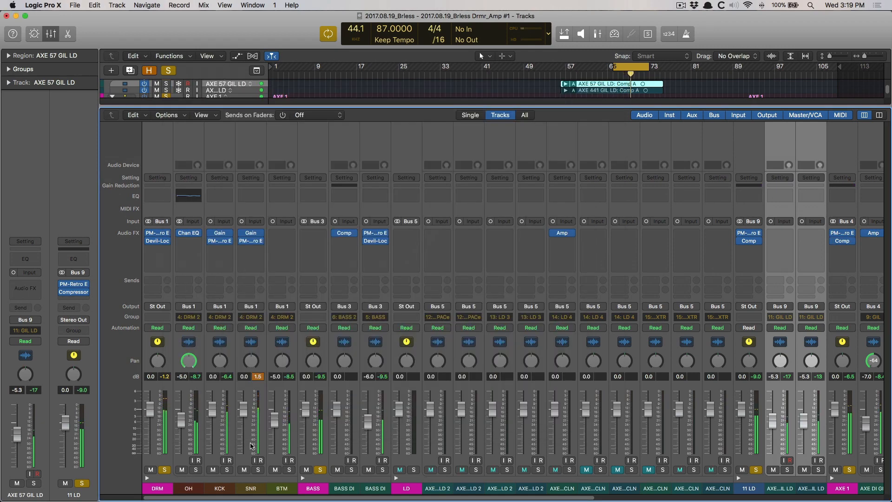
# - Open the Gain plug-in on the Stereo Out channel and turn off Mono
pyautogui.hscroll(10, 250, 445)
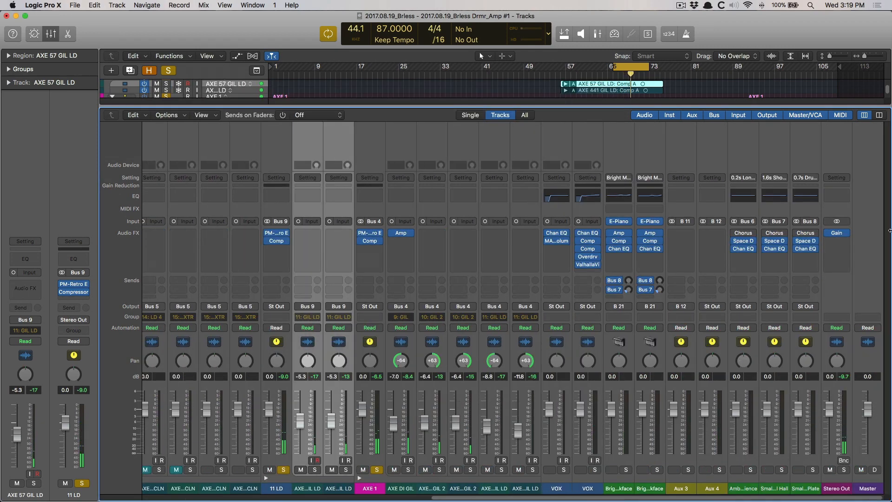
pyautogui.click(836, 233)
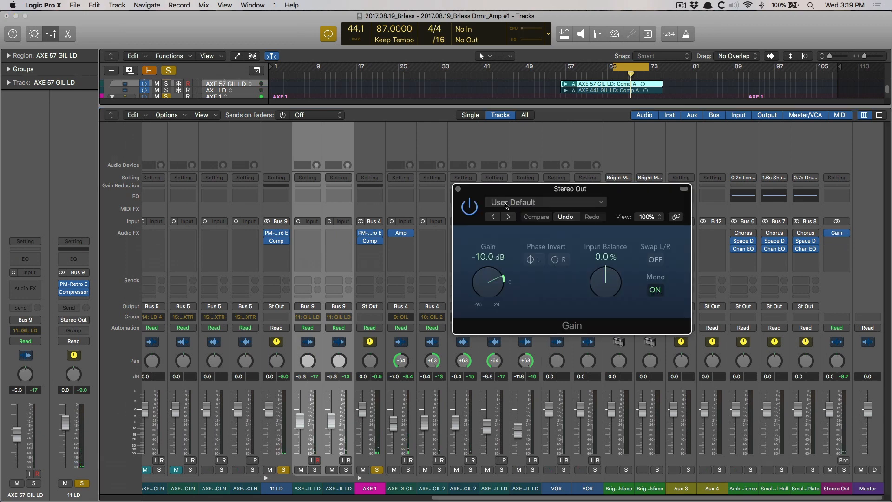
pyautogui.click(654, 290)
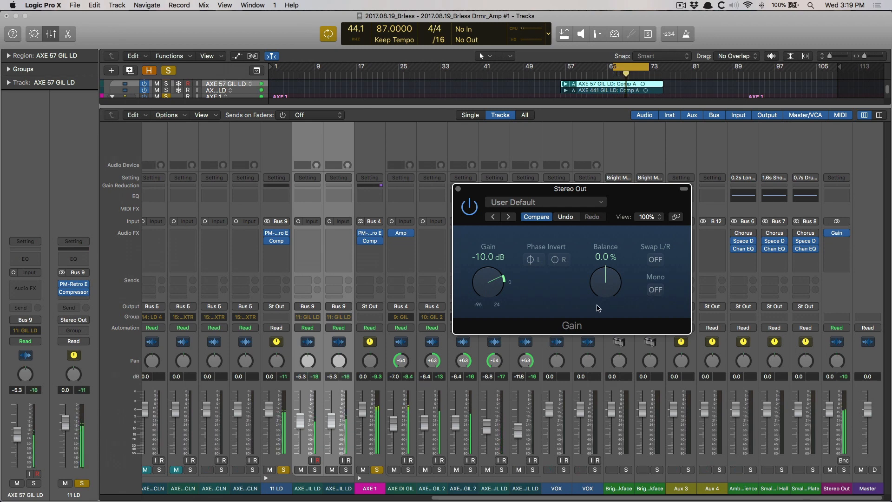
# - Check the mix in mono with the Stereo Out Gain plug-in, return it to stereo, and close the plug-in
pyautogui.click(656, 289)
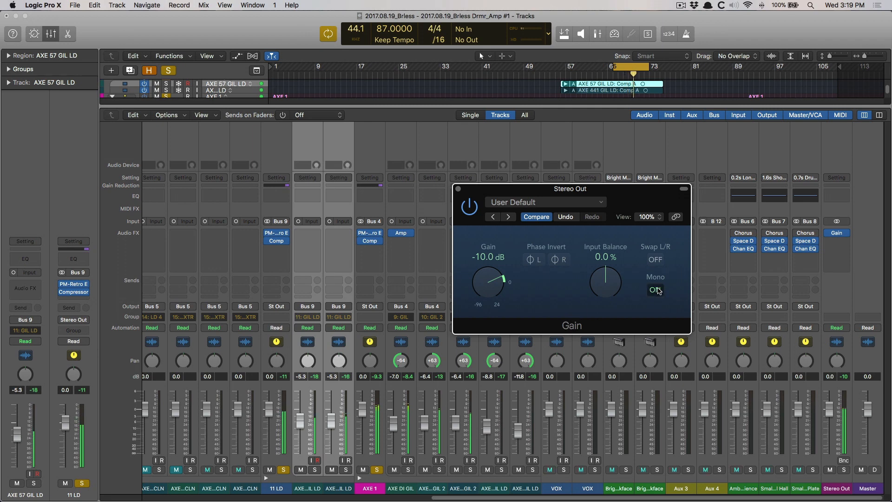
pyautogui.click(657, 290)
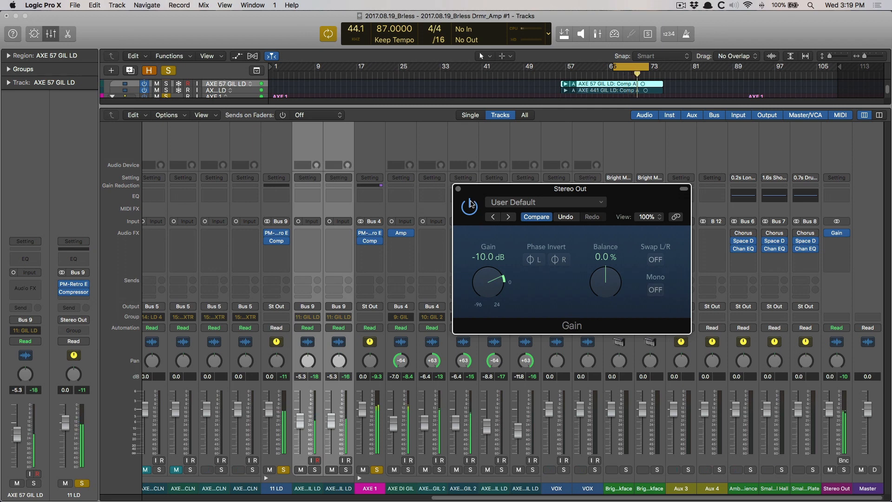
pyautogui.click(458, 189)
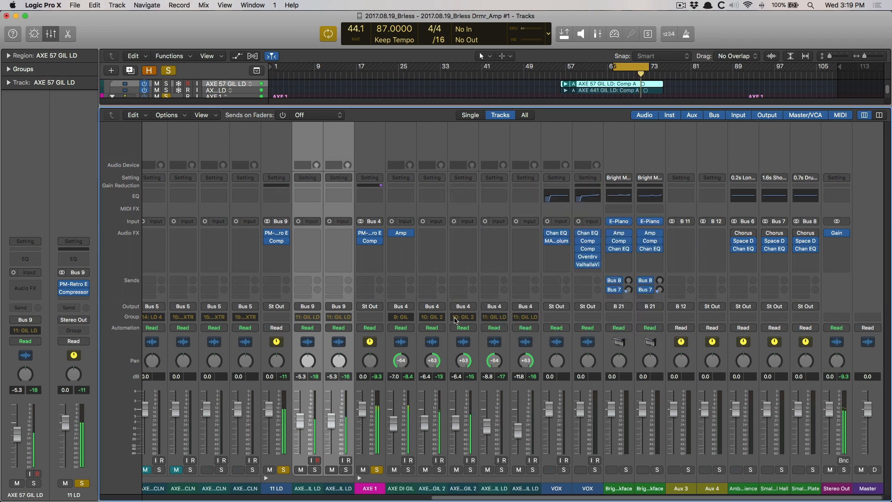
# - Select the AXE 1, 11 LD, second BASS DI and DRM channels together, and check the Stereo Out Gain plug-in's settings
pyautogui.click(367, 486)
pyautogui.keyDown('shift'); pyautogui.click(288, 479); pyautogui.keyUp('shift')
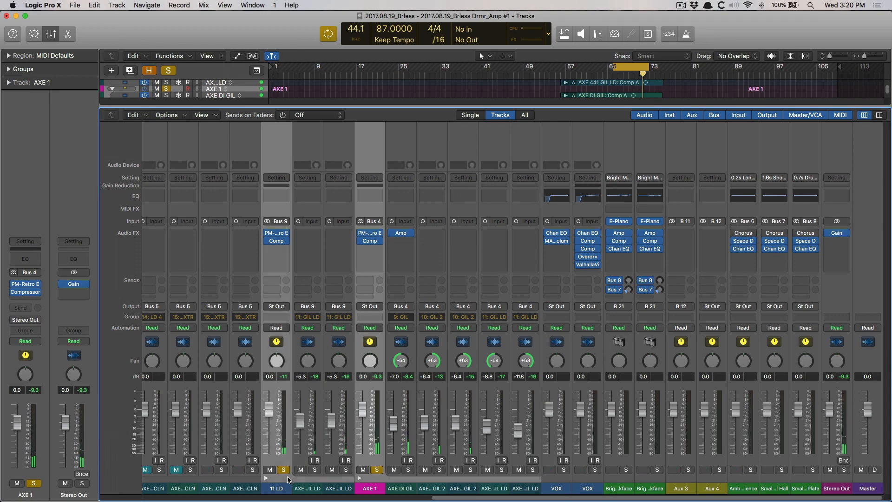
pyautogui.moveTo(472, 498); pyautogui.dragTo(169, 484)
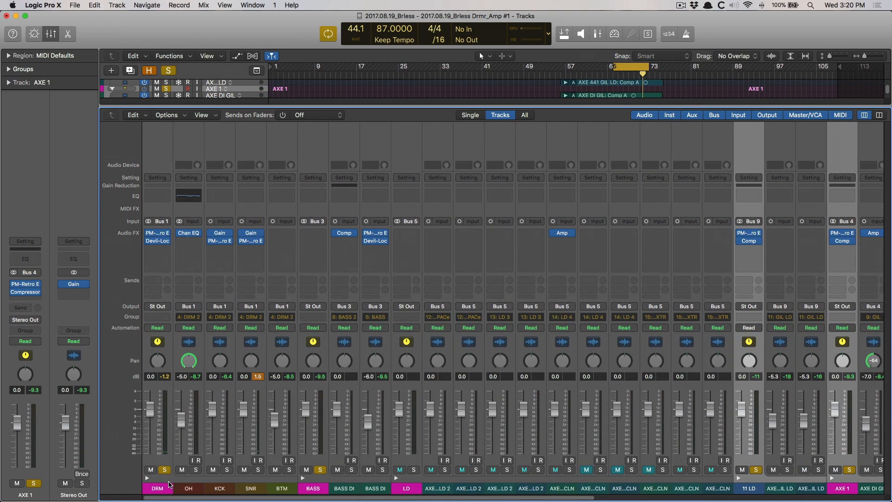
pyautogui.keyDown('shift'); pyautogui.click(367, 487); pyautogui.keyUp('shift')
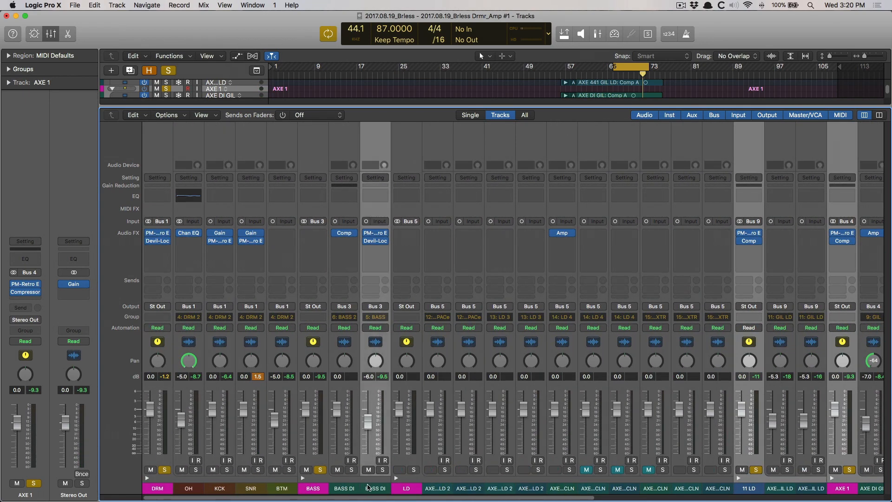
pyautogui.keyDown('shift'); pyautogui.click(162, 483); pyautogui.keyUp('shift')
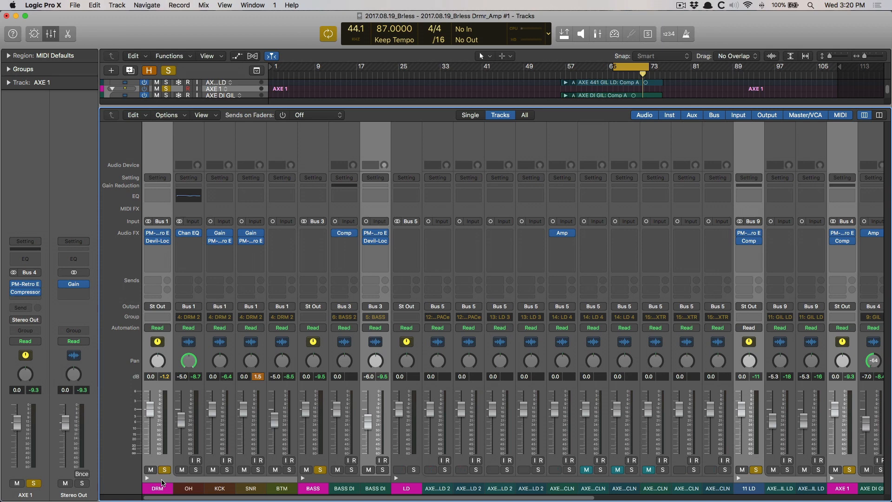
pyautogui.click(77, 285)
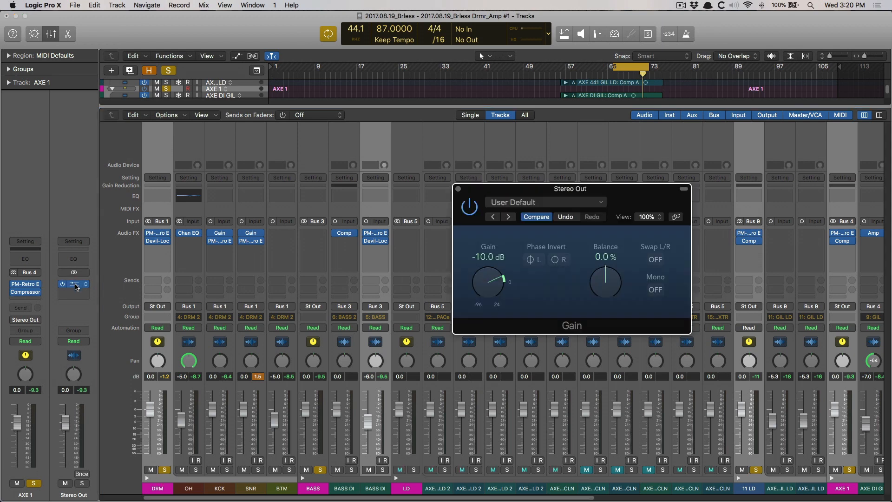
pyautogui.click(459, 189)
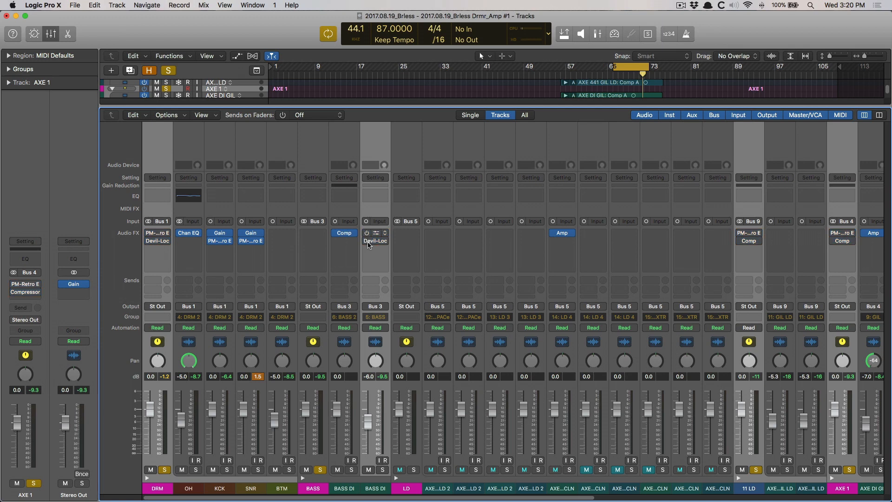
# - Play the looped section and compare it with the selected channels' PM-Retro Equalizer, Devil-Loc and compressor plug-ins bypassed and active, leaving them all active
pyautogui.press('space')
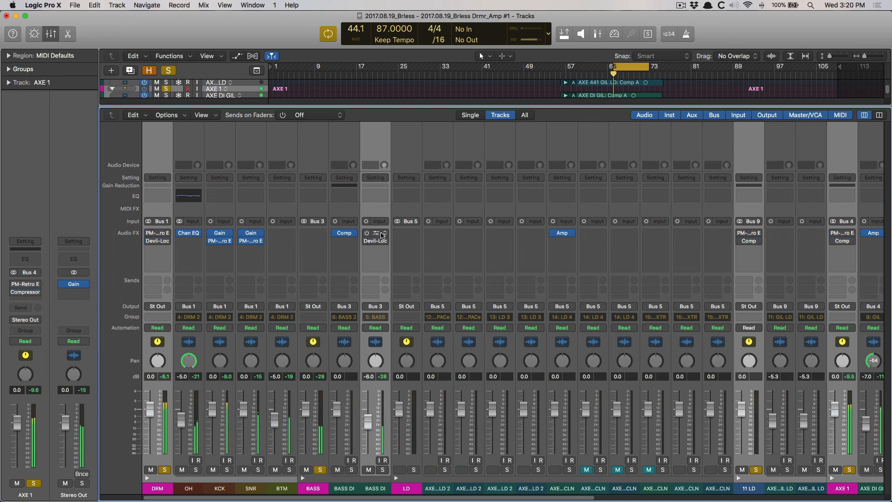
pyautogui.hscroll(5, 372, 234)
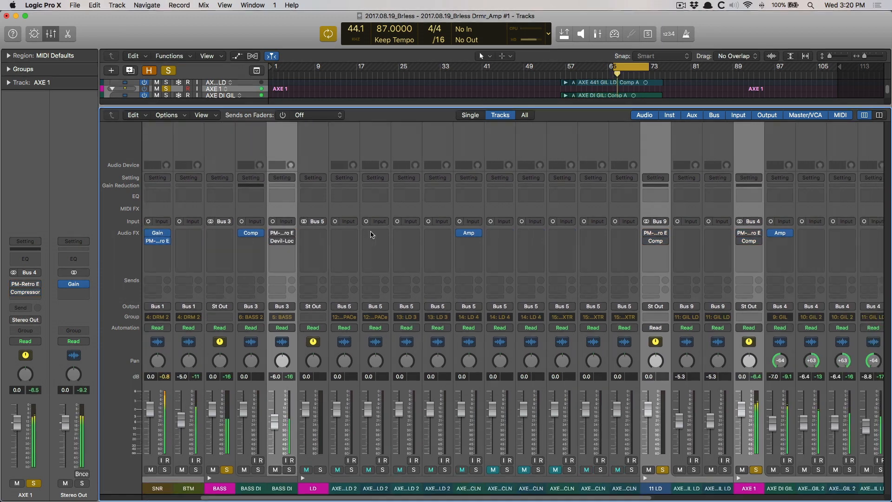
pyautogui.hscroll(-5, 372, 235)
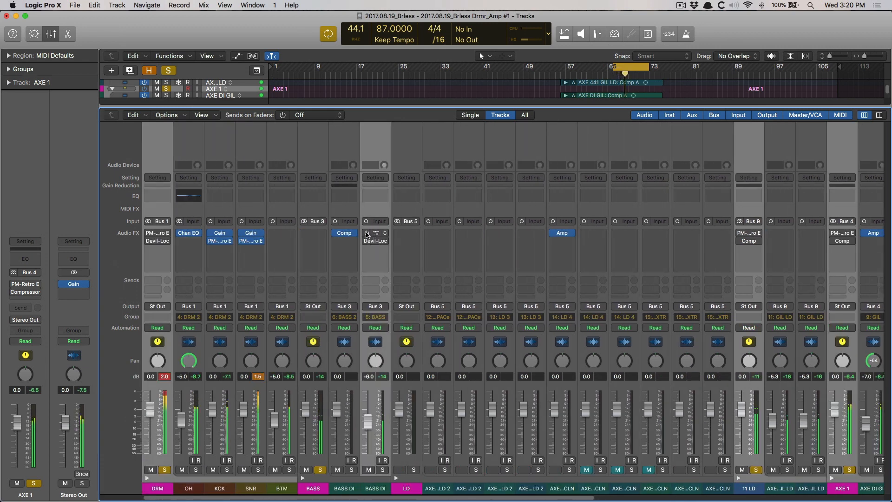
pyautogui.click(366, 233)
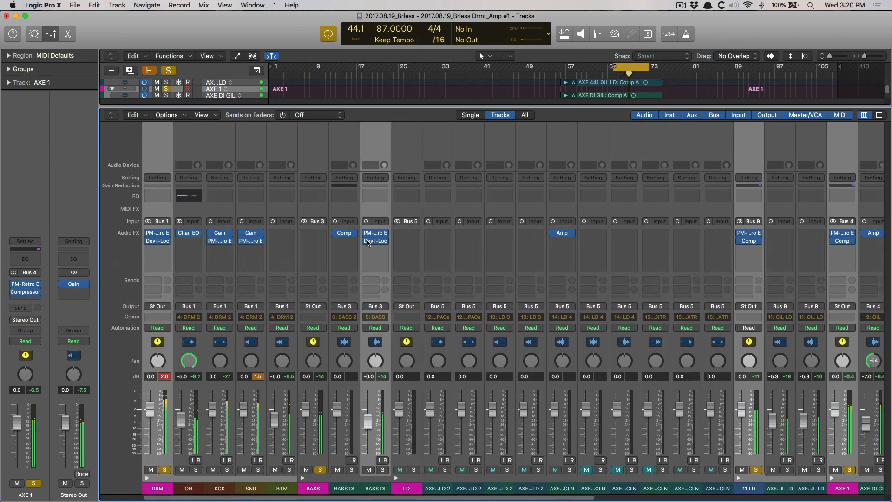
pyautogui.moveTo(367, 236)
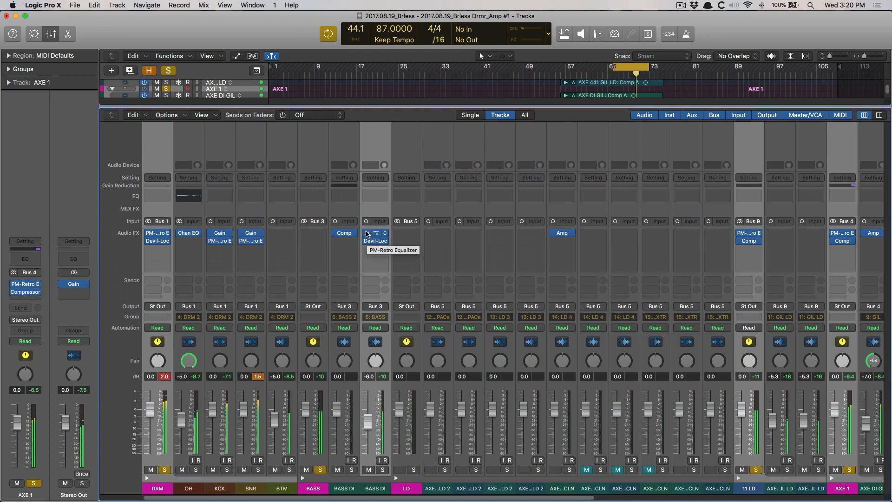
pyautogui.click(367, 233)
pyautogui.click(367, 241)
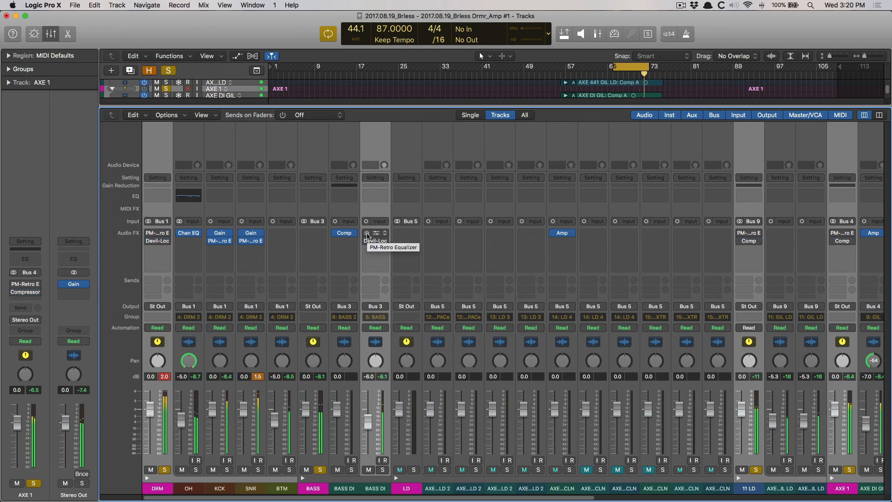
pyautogui.click(367, 233)
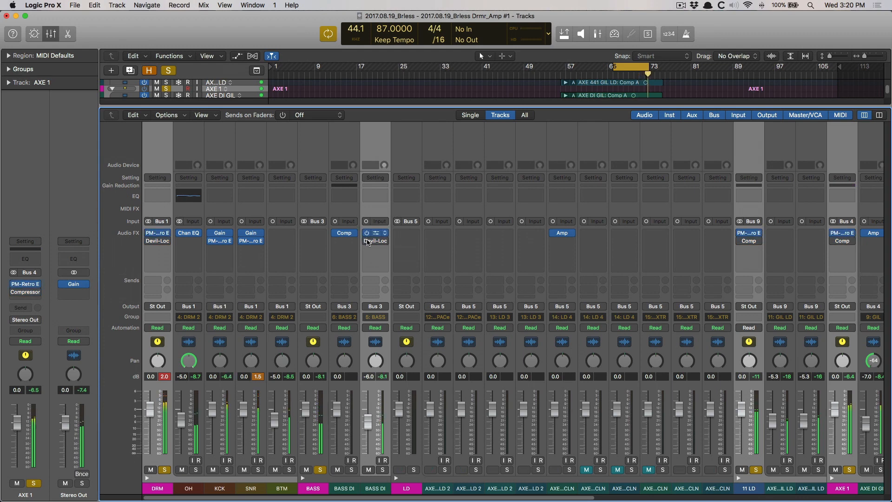
pyautogui.click(367, 240)
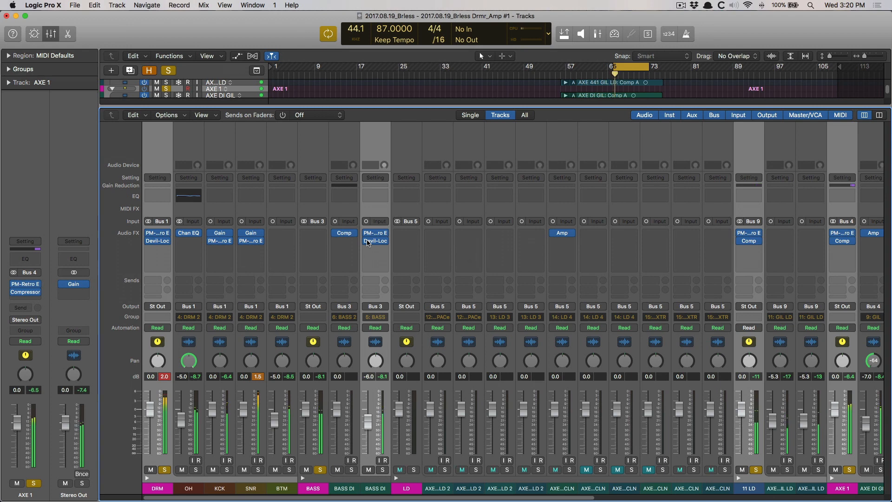